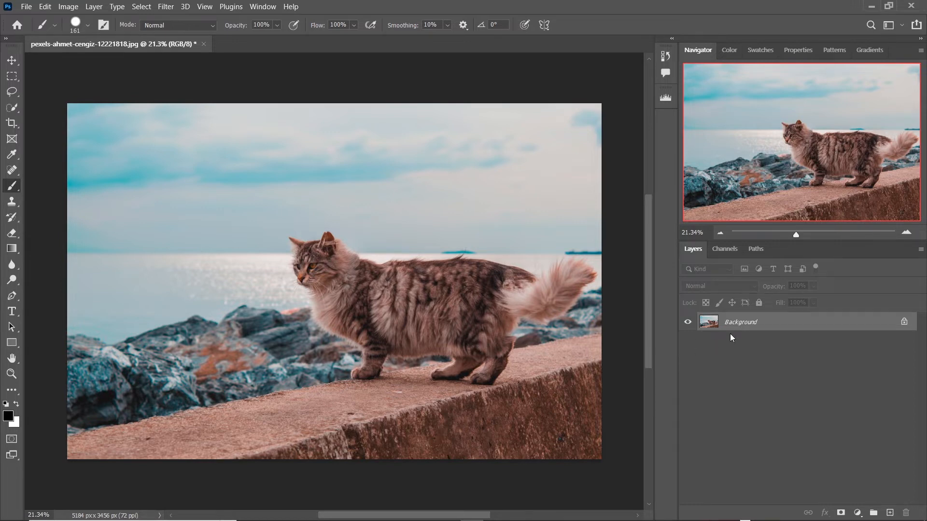
Duplicate the Background layer and rename the copy foreground.
key(ctrl+j)
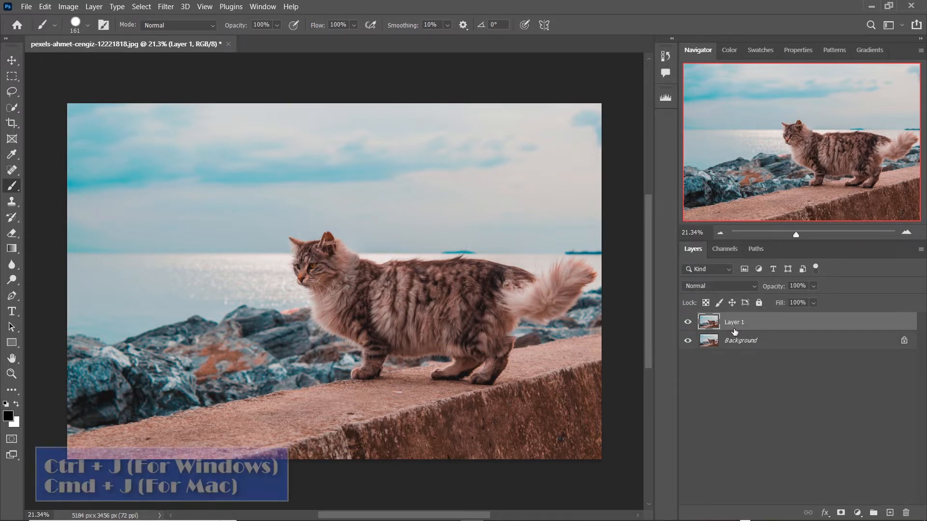
double_click(734, 324)
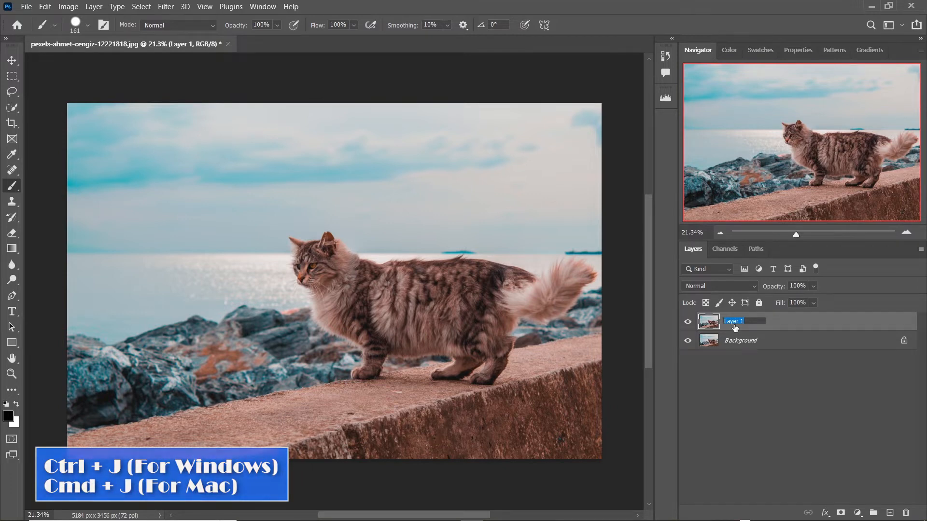
key(BackSpace)
text(foreground)
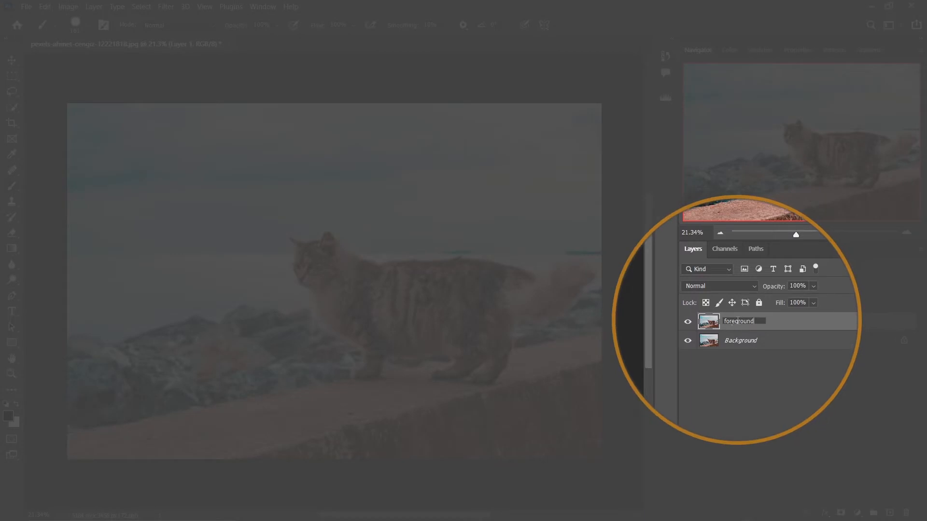
key(Return)
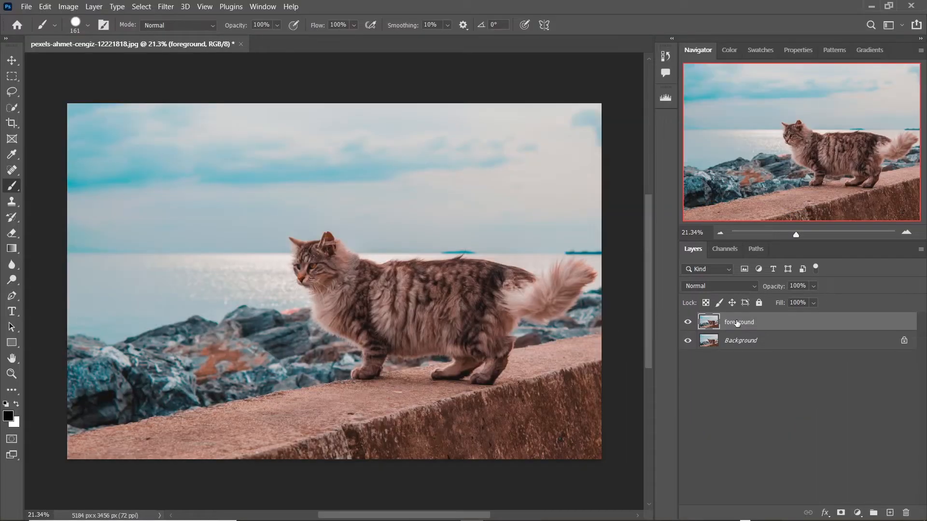
Hide the foreground layer and make the Background layer active.
click(687, 324)
click(737, 342)
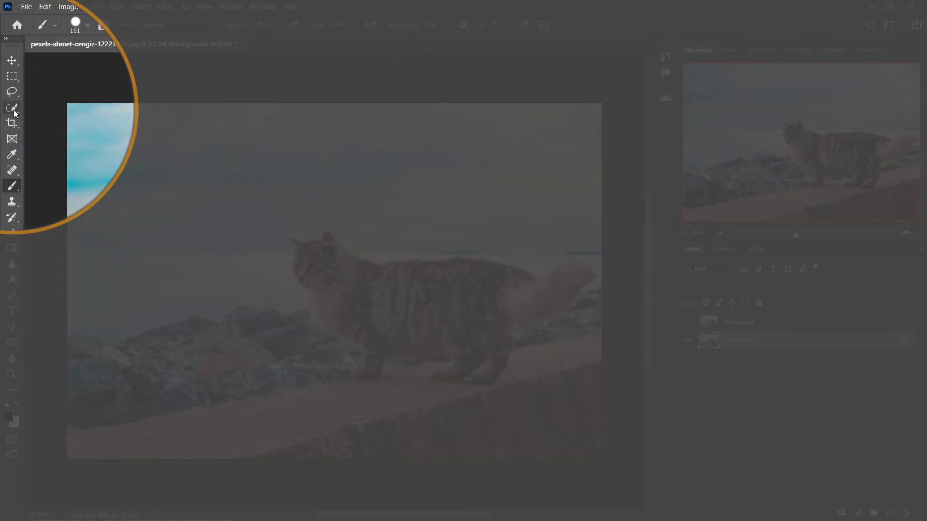
click(14, 109)
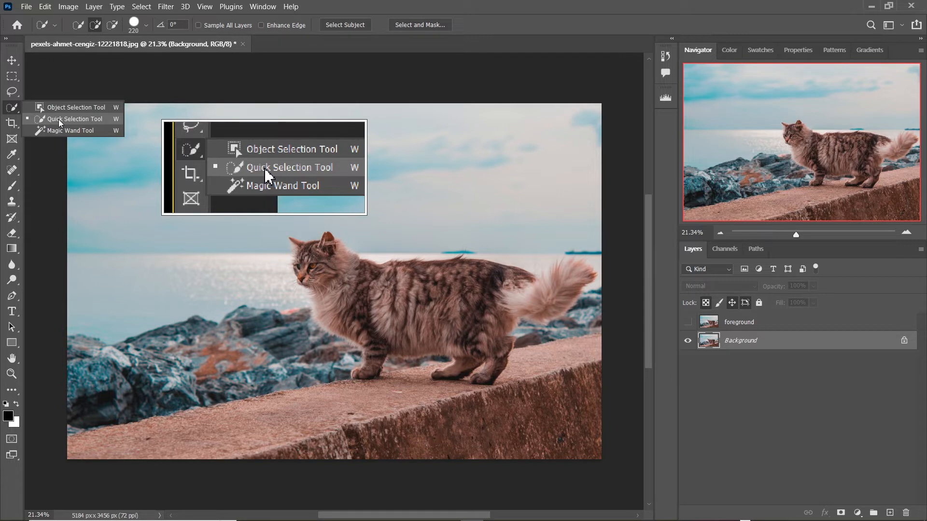
click(58, 120)
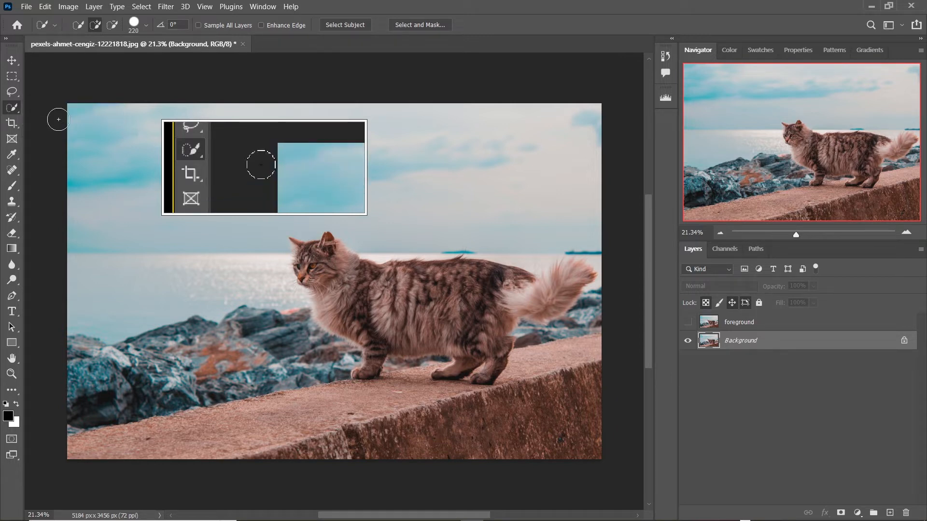
click(419, 25)
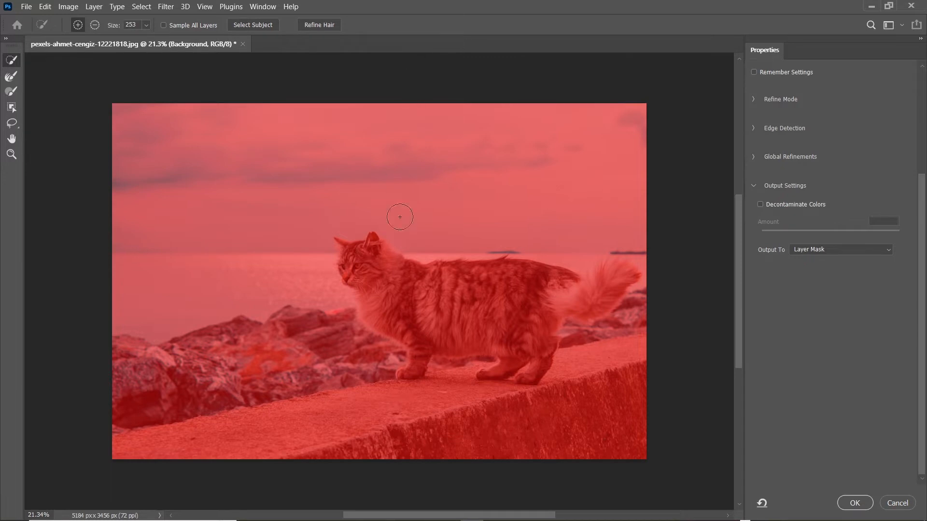
mouse_move(382, 286)
mouse_down()
mouse_move(446, 303)
mouse_move(541, 304)
mouse_up()
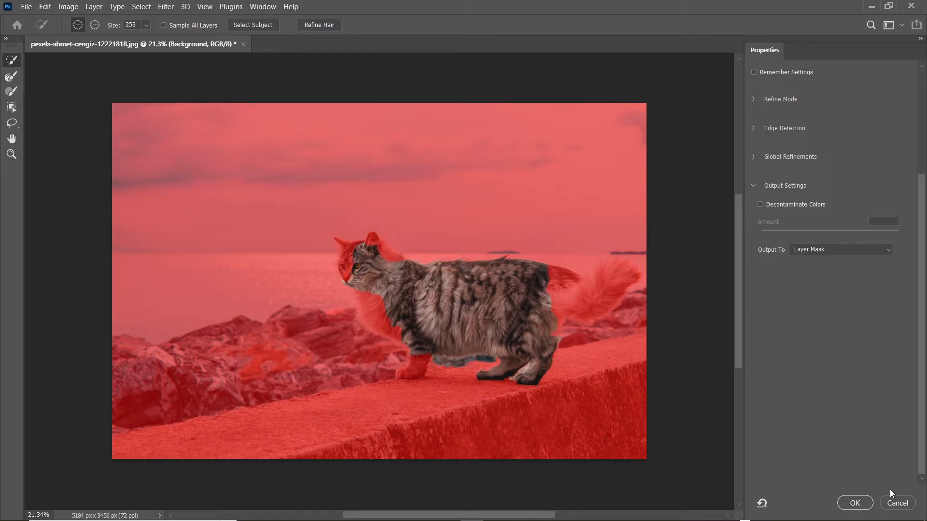
click(896, 503)
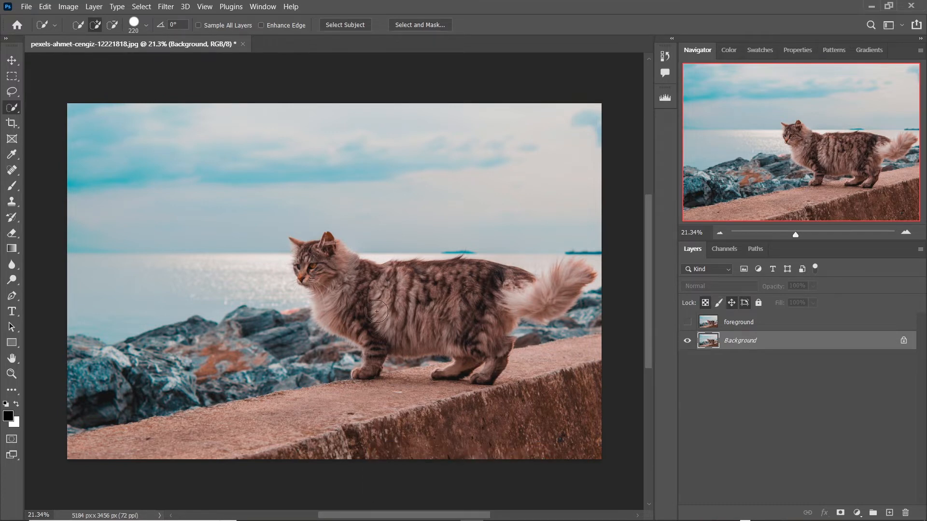
Select the cat on the Background layer with the Select Subject command.
click(20, 61)
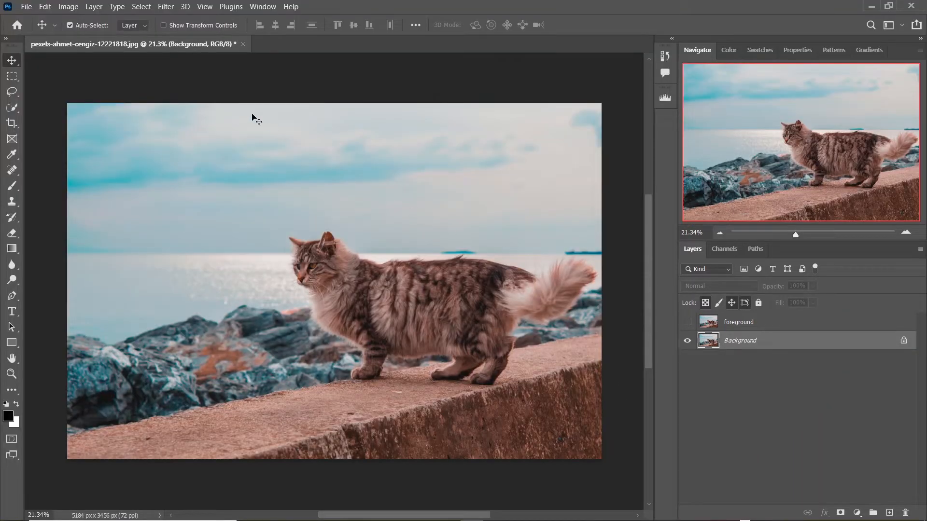
click(148, 10)
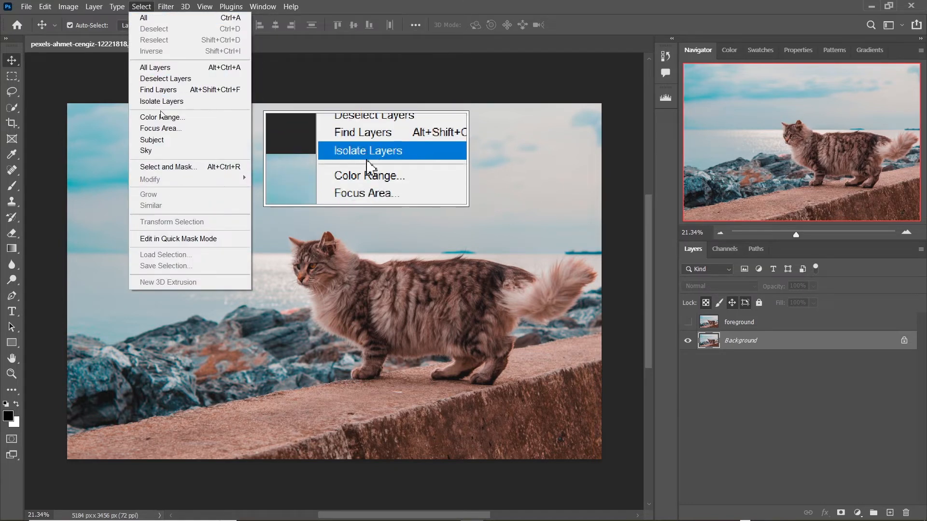
click(164, 140)
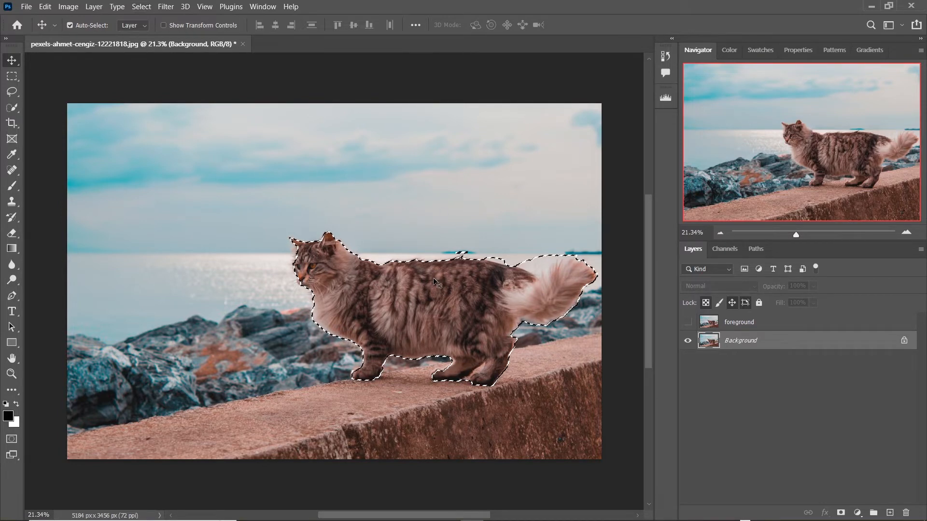
Zoom in and inspect the selection edge along the cat's head and back.
scroll(419, 296, up, 2)
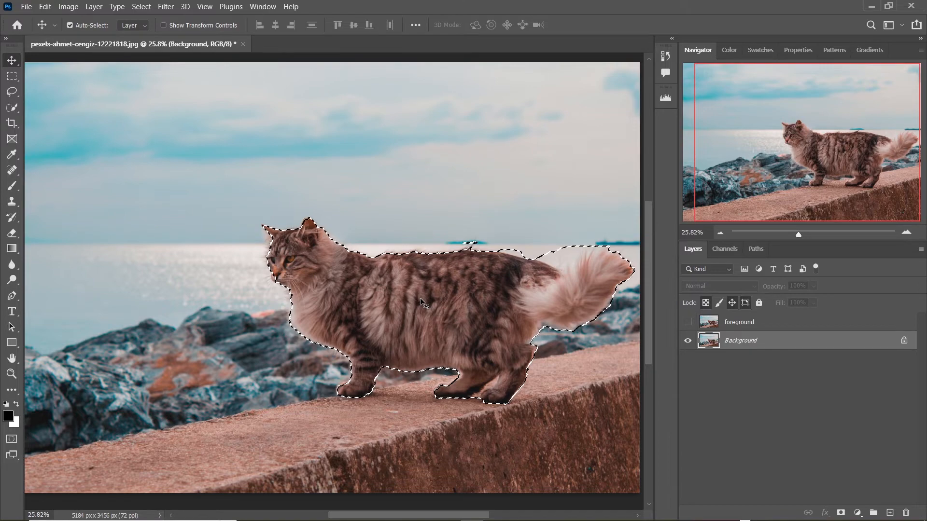
scroll(428, 298, up, 1)
scroll(427, 289, up, 4)
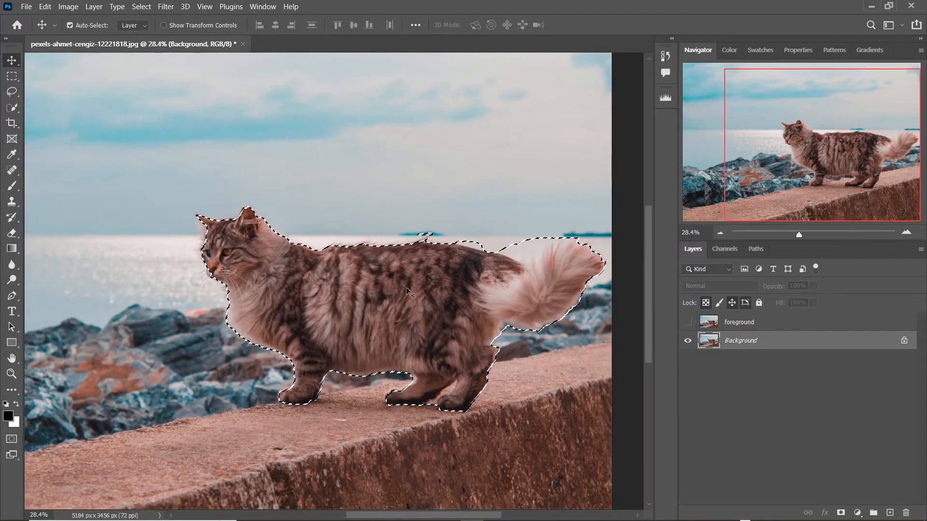
scroll(422, 276, up, 2)
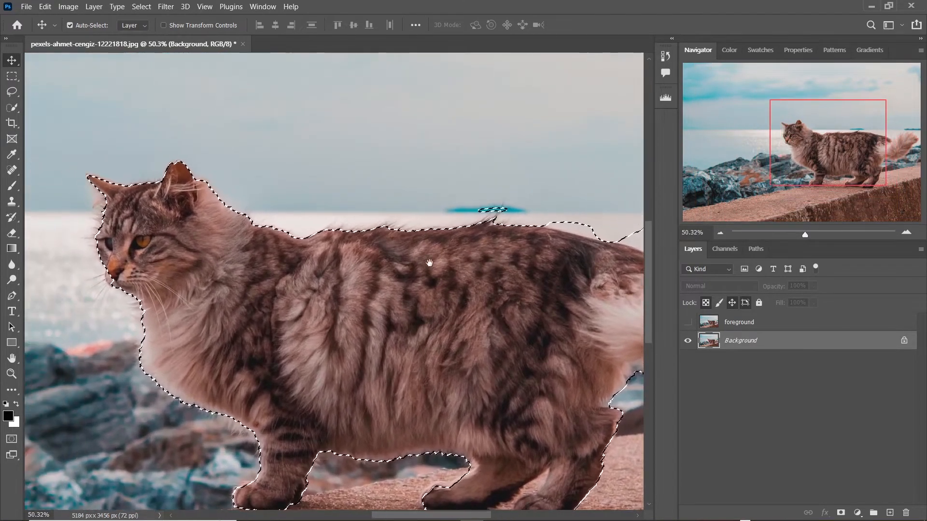
drag(305, 256, 331, 265)
scroll(331, 251, up, 1)
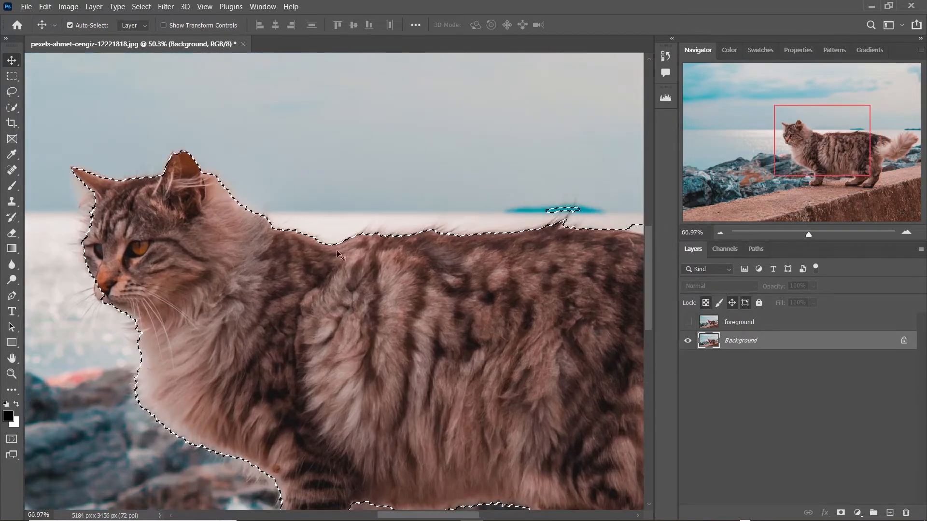
scroll(330, 251, up, 1)
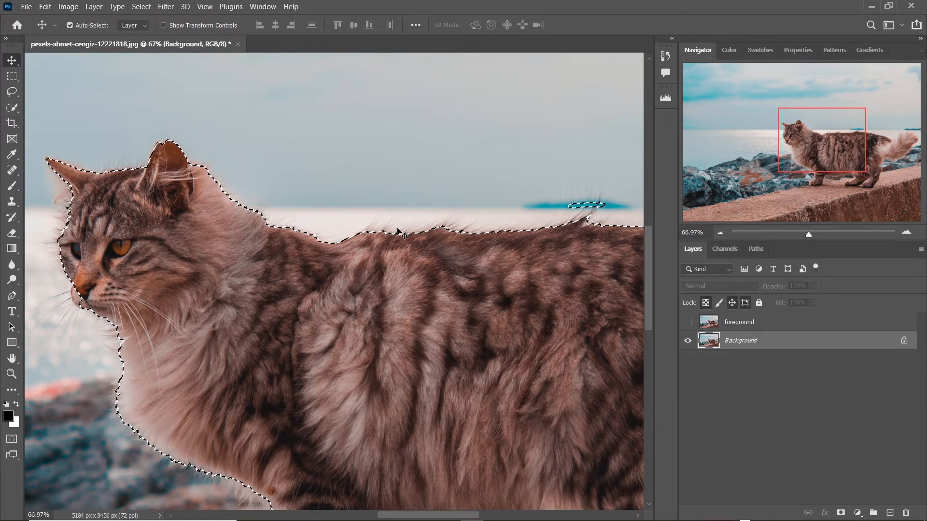
drag(424, 250, 354, 250)
scroll(504, 243, up, 2)
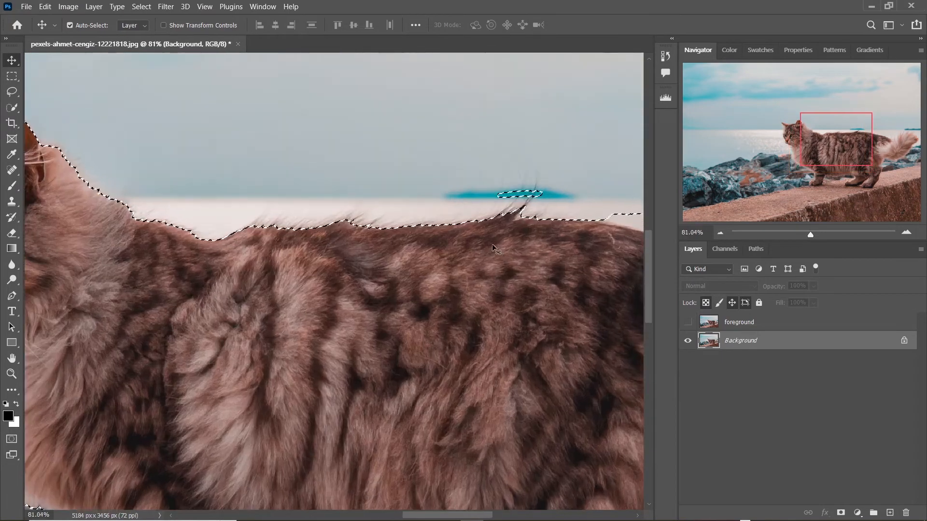
drag(504, 239, 459, 246)
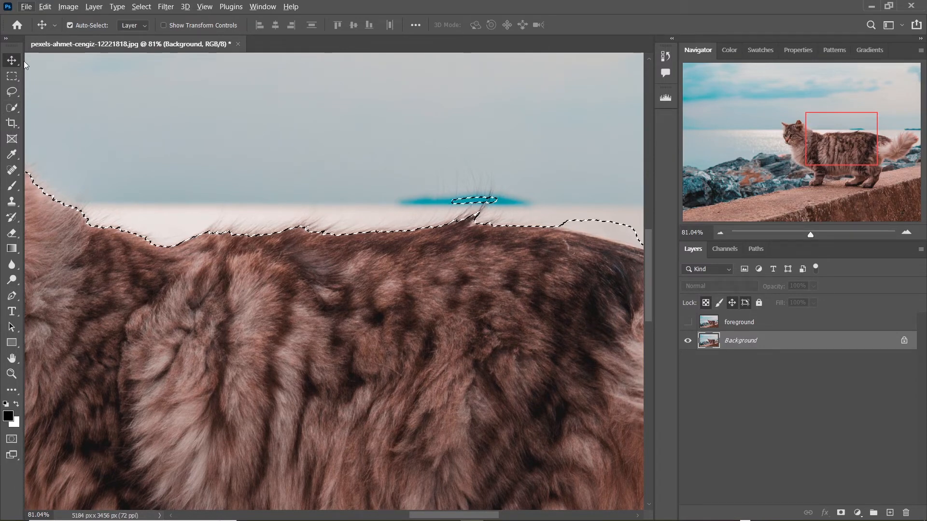
With the Quick Selection Tool, subtract the stray sky patch above the cat's back from the selection.
click(11, 107)
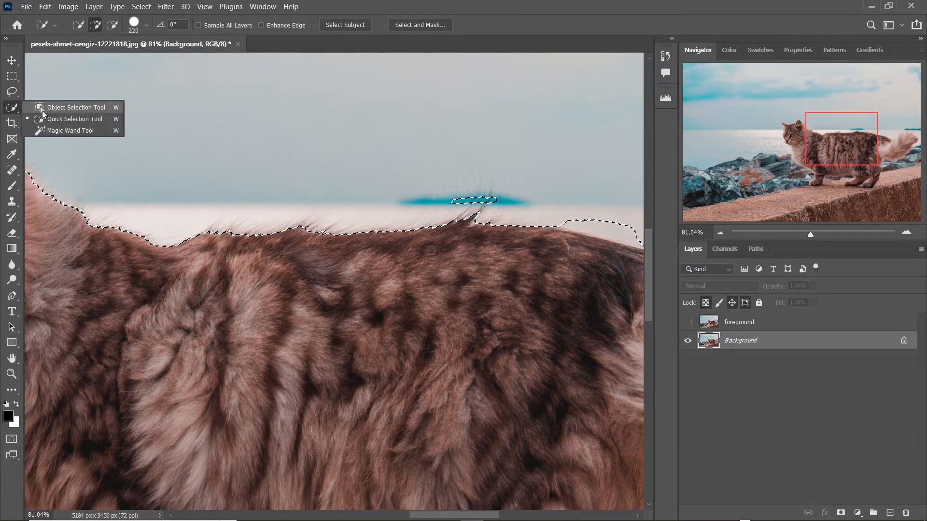
click(52, 118)
drag(510, 147, 482, 147)
drag(526, 189, 476, 188)
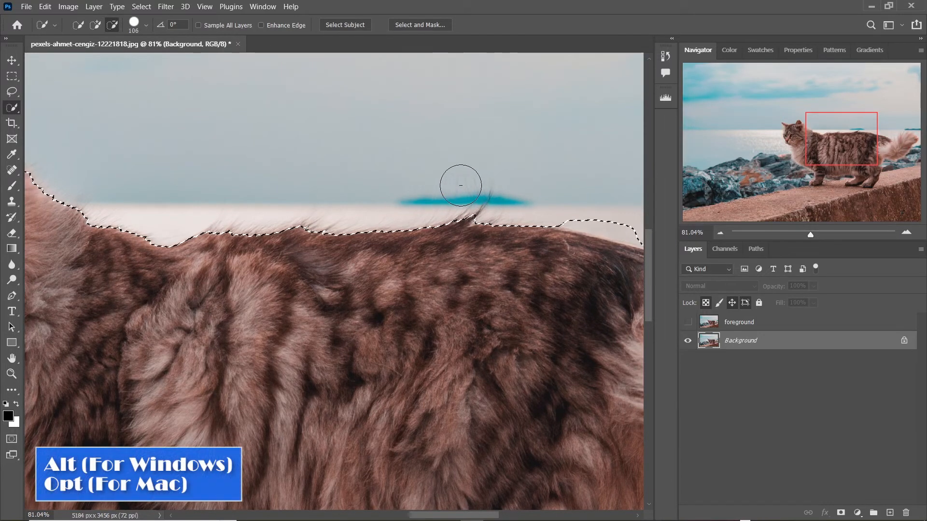
drag(510, 277, 403, 275)
drag(435, 200, 511, 211)
drag(565, 303, 379, 302)
drag(425, 230, 435, 229)
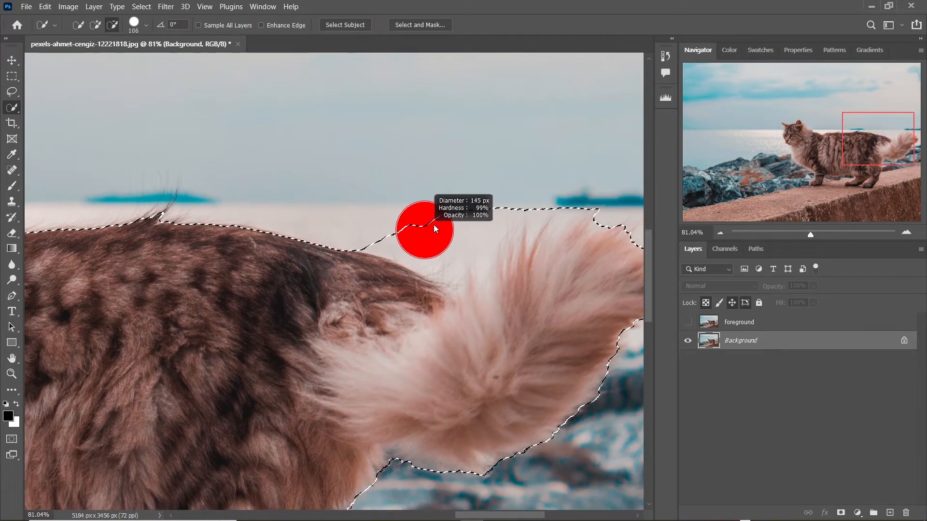
Refine the selection around the cat's tail and legs with Quick Selection strokes.
mouse_move(368, 217)
mouse_down()
mouse_move(459, 221)
mouse_move(504, 207)
mouse_up()
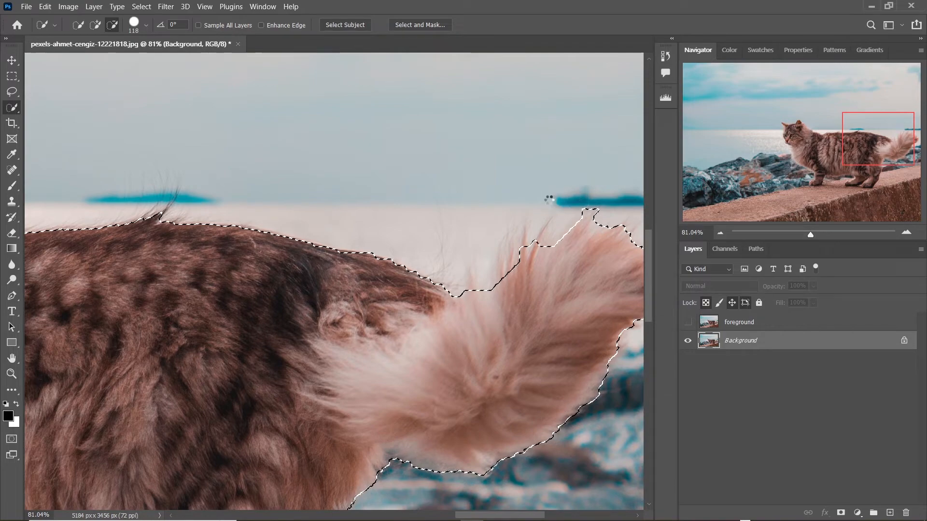
drag(550, 299, 522, 212)
drag(353, 318, 480, 372)
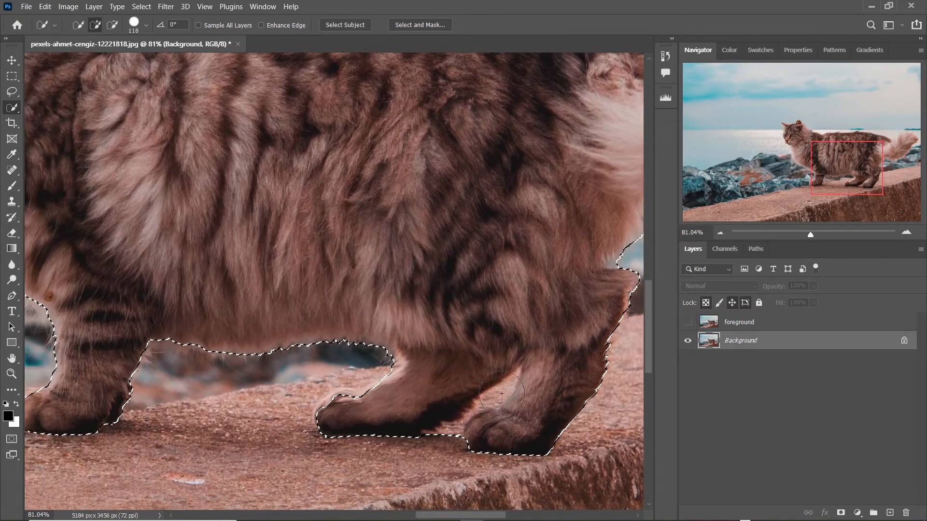
drag(447, 265, 561, 289)
drag(243, 232, 424, 327)
mouse_move(293, 241)
mouse_down()
mouse_move(316, 248)
mouse_move(265, 248)
mouse_move(294, 230)
mouse_move(526, 276)
mouse_move(464, 267)
mouse_move(429, 273)
mouse_up()
Refine the selection around the cat's head and face with Quick Selection strokes.
scroll(452, 276, up, 4)
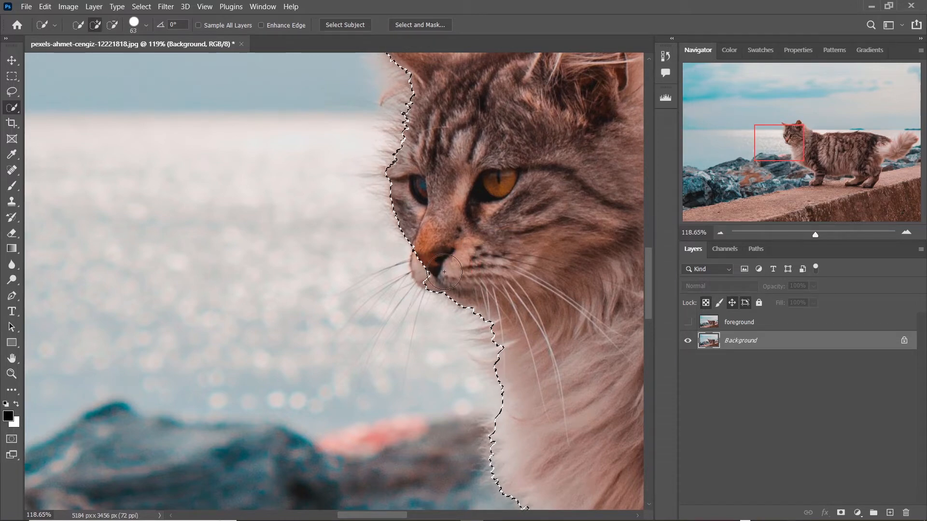
drag(471, 159, 443, 259)
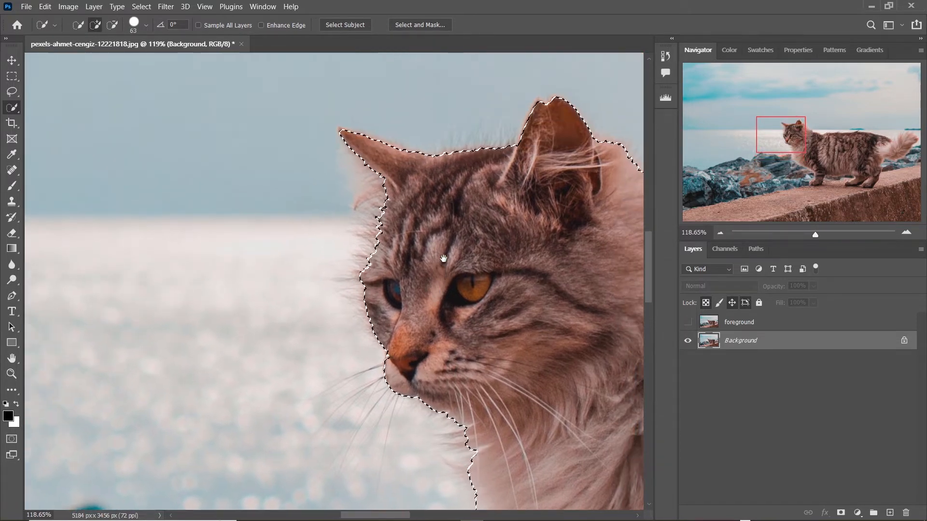
scroll(400, 258, down, 8)
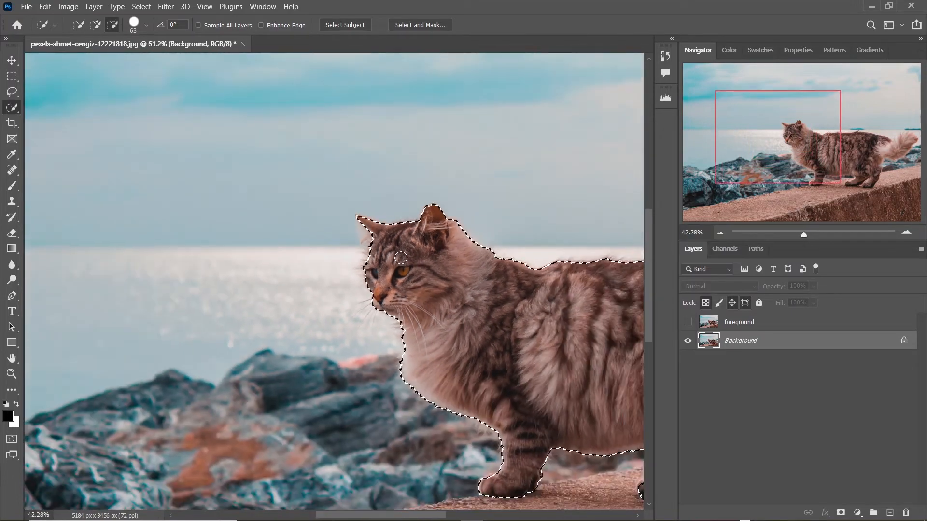
drag(508, 296, 268, 250)
scroll(261, 260, down, 3)
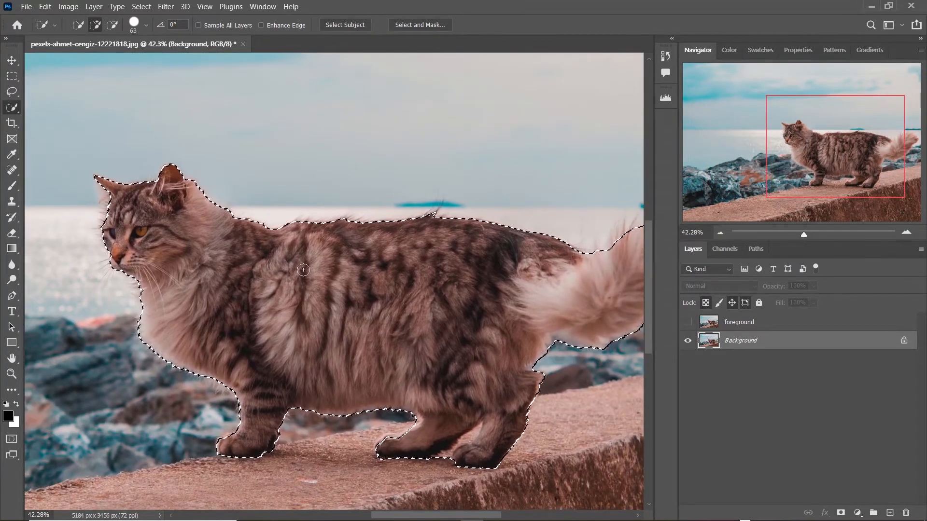
scroll(327, 270, down, 2)
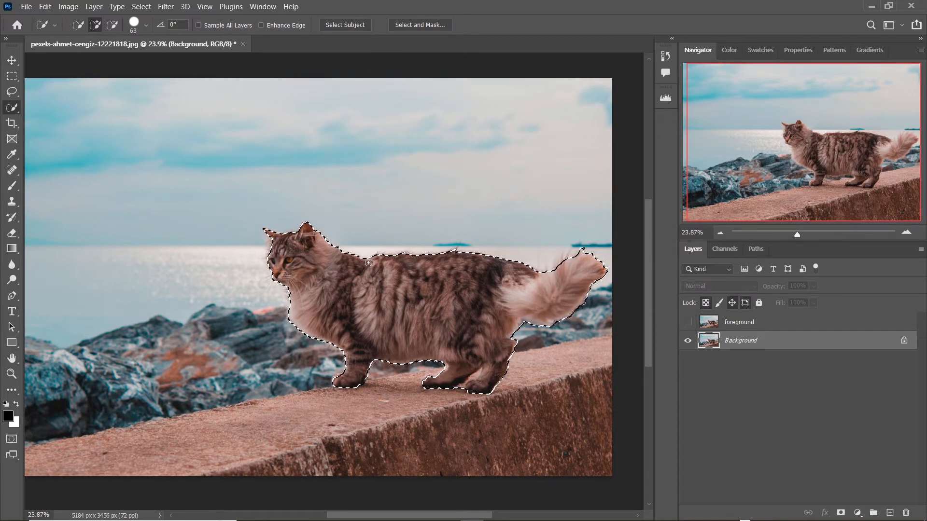
Try expanding the selection by 400 pixels and zoom in to inspect the expanded edge.
click(143, 7)
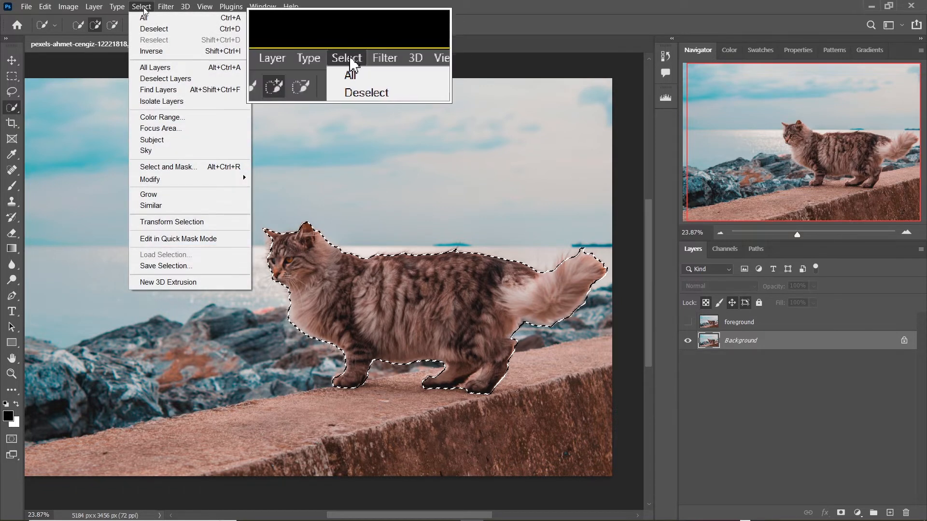
mouse_move(190, 178)
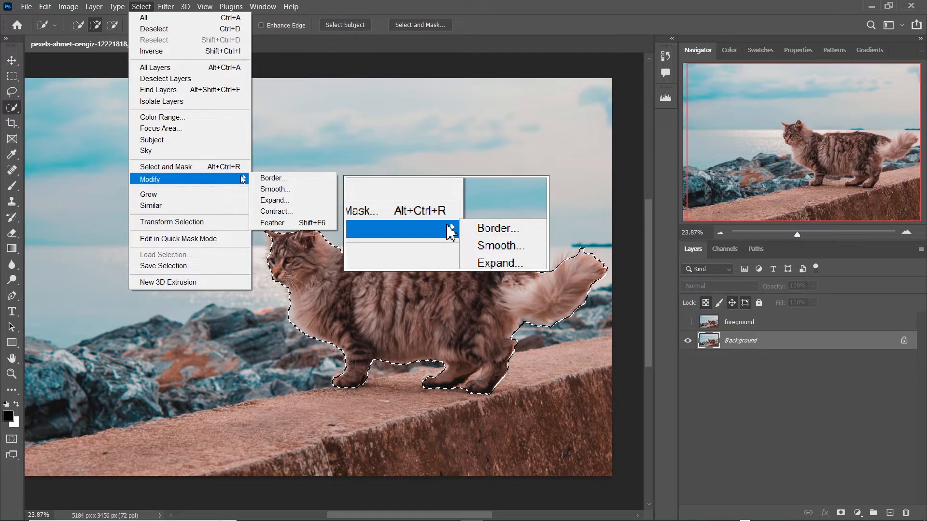
click(285, 202)
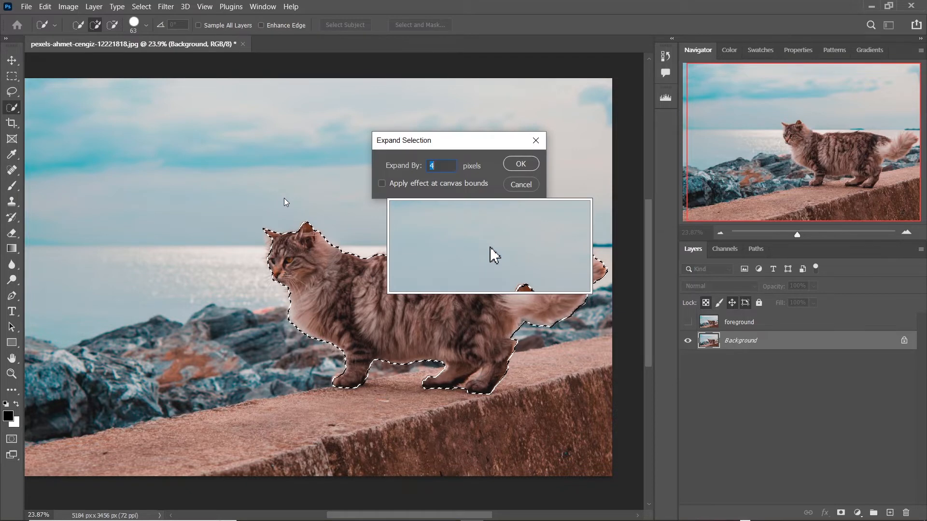
click(436, 165)
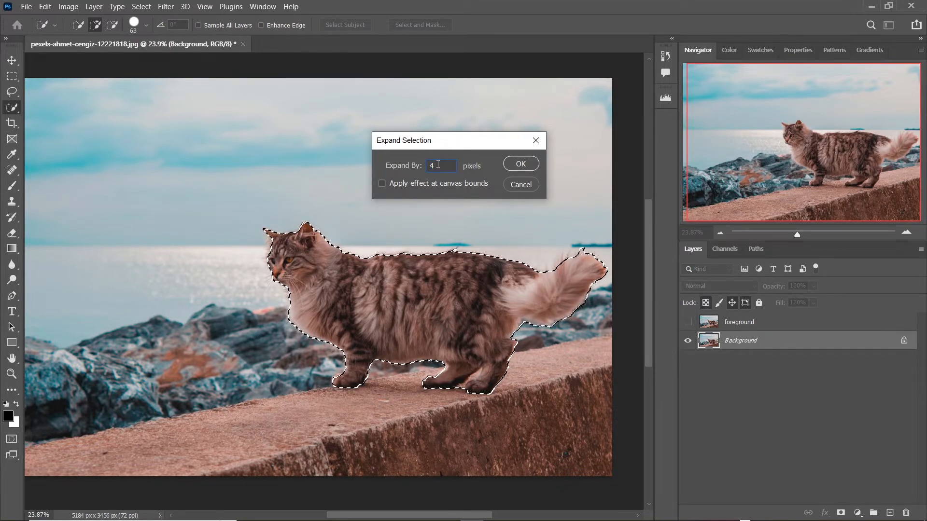
text(00)
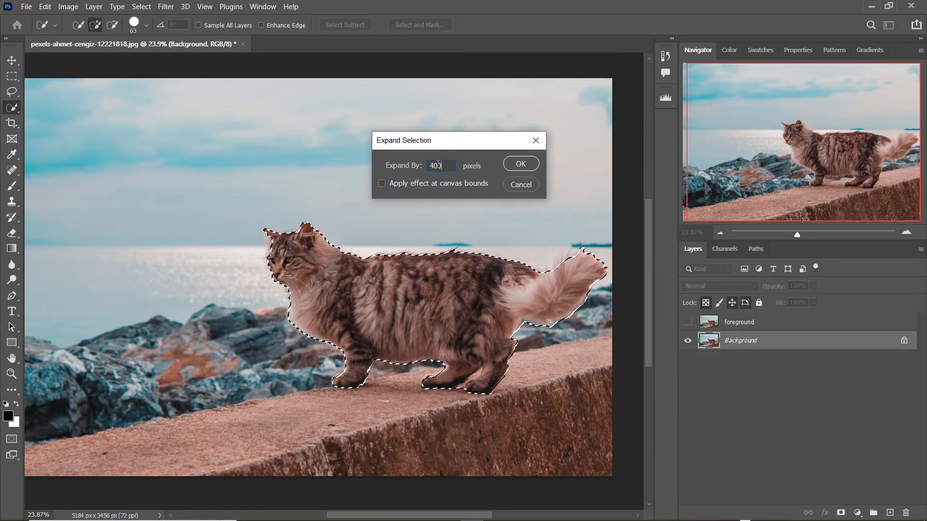
click(533, 165)
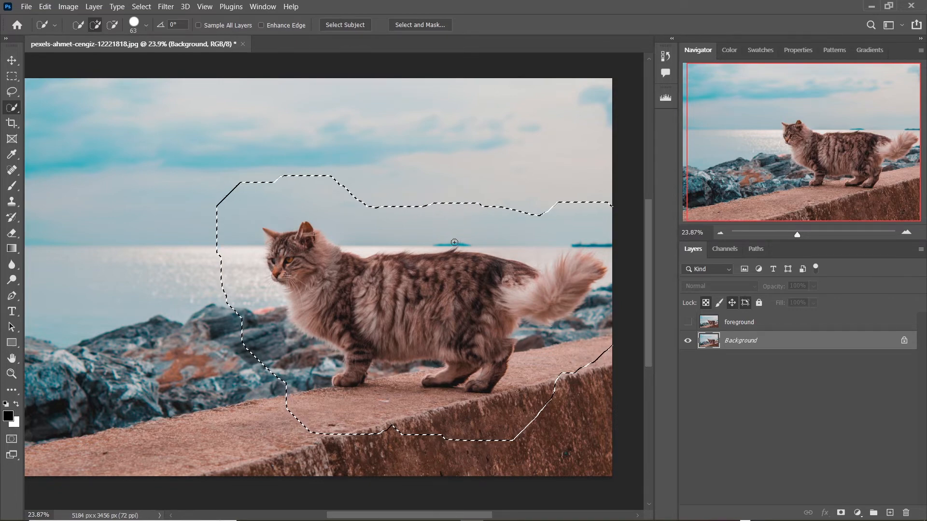
scroll(454, 242, up, 1)
scroll(427, 248, up, 2)
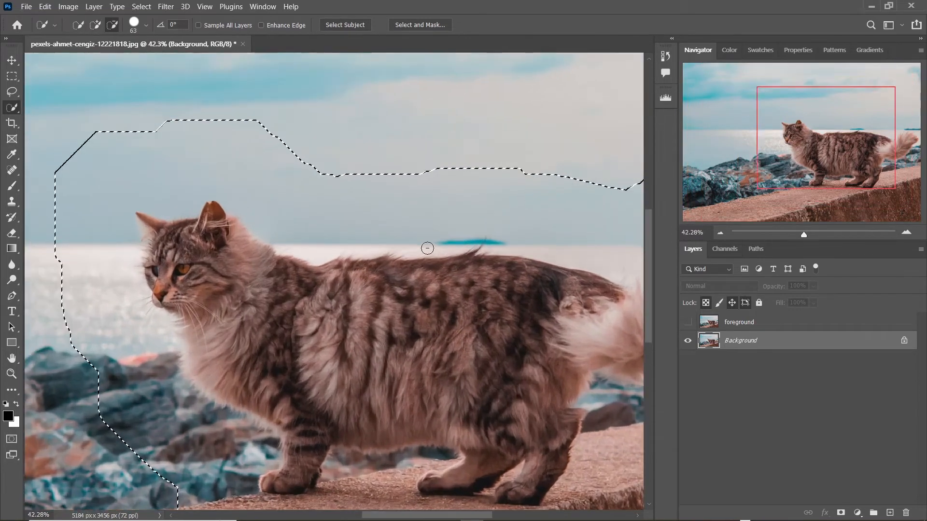
scroll(416, 265, up, 2)
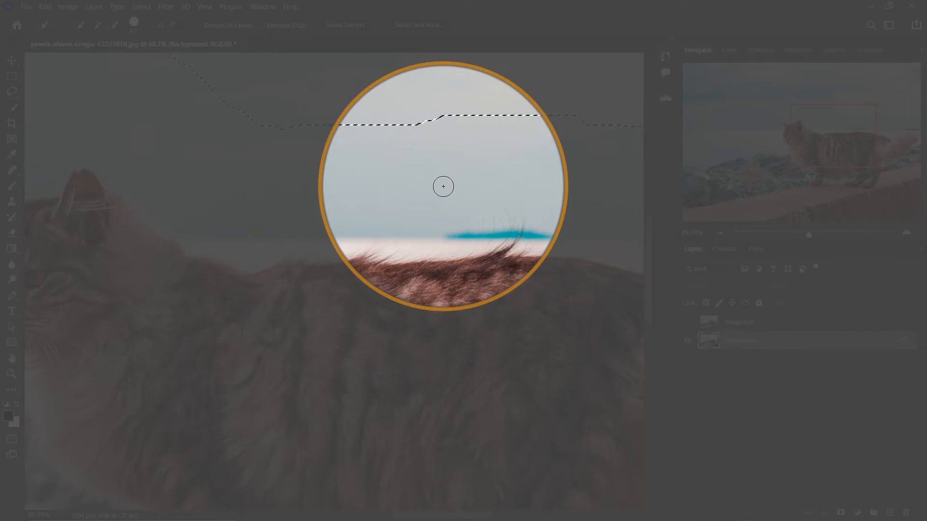
alt+scroll(443, 186, down, 6)
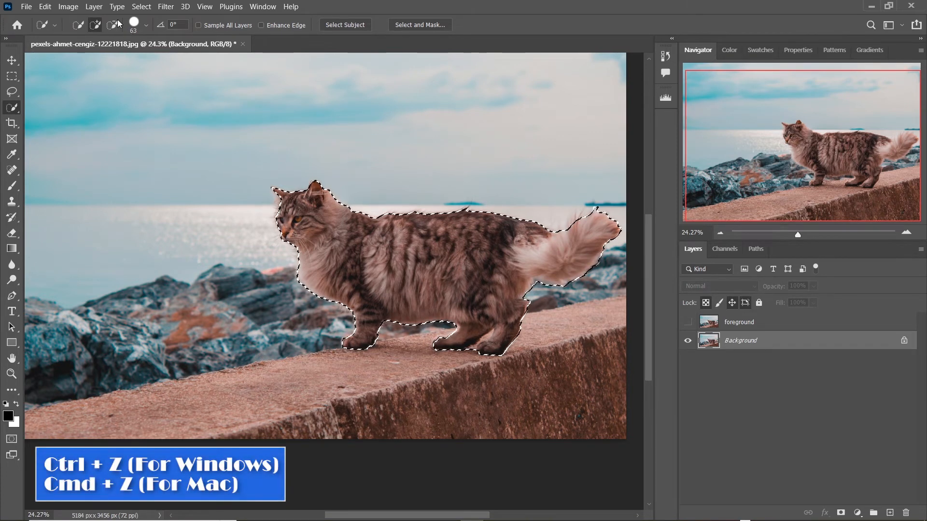
Expand the cat selection by 4 pixels.
click(141, 7)
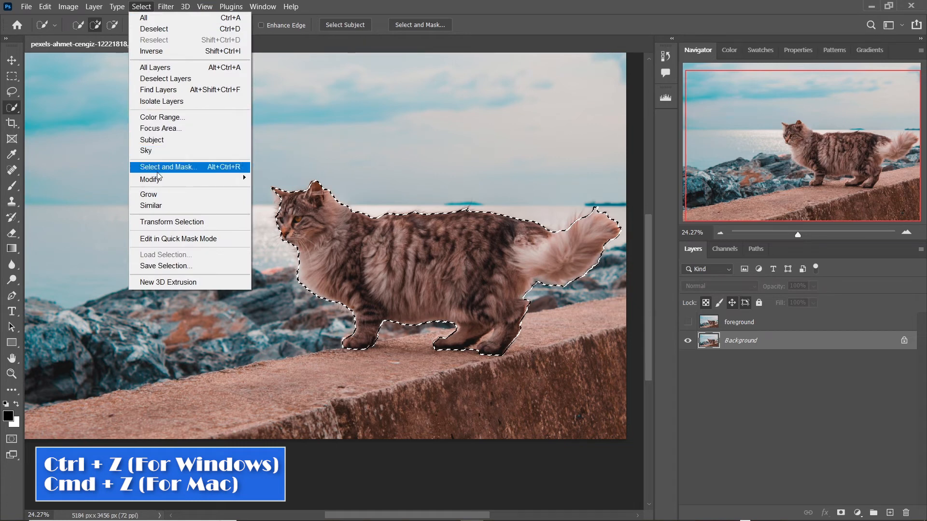
mouse_move(218, 179)
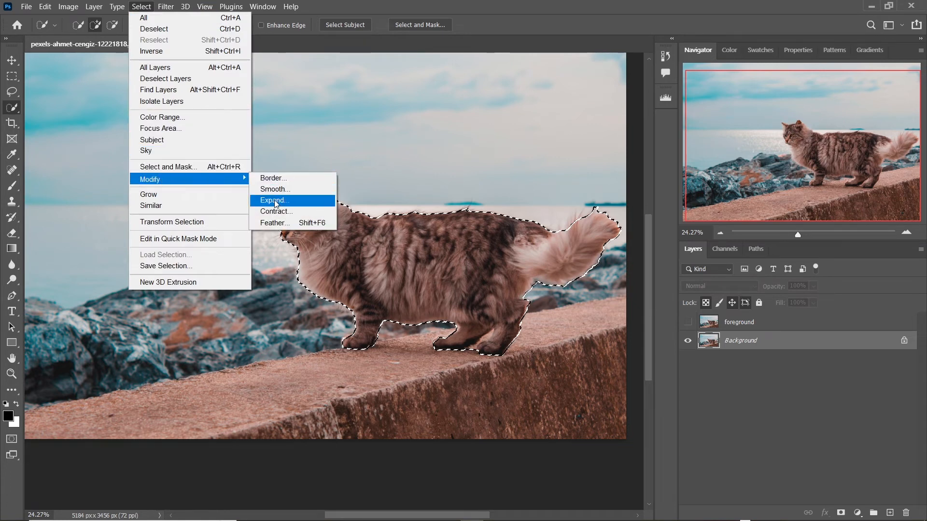
click(273, 200)
click(453, 165)
key(BackSpace)
key(BackSpace)
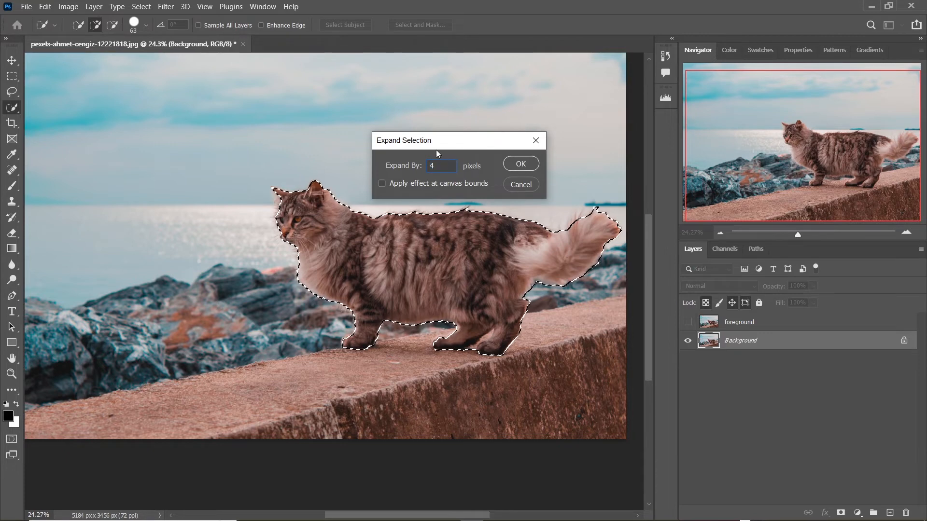
click(514, 162)
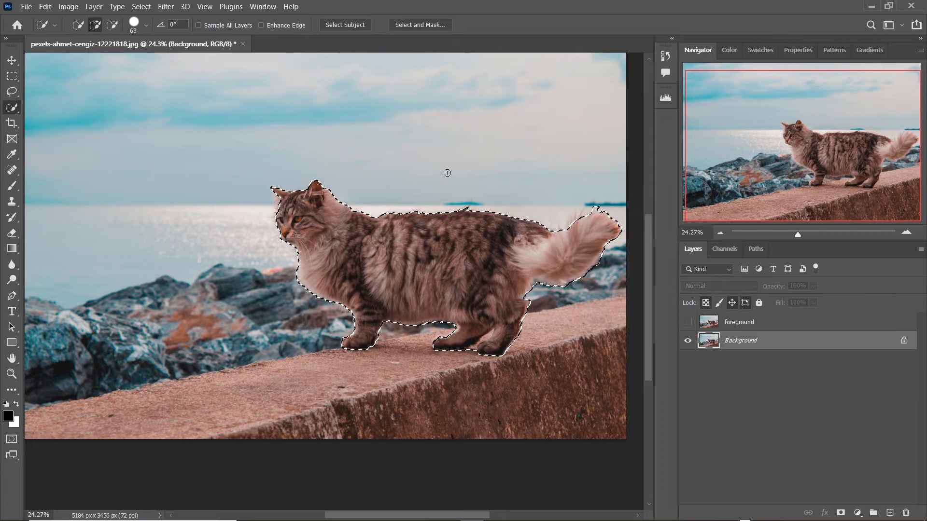
Fill the expanded selection with Content-Aware Fill, sending the output to a duplicate layer.
scroll(459, 166, down, 2)
scroll(445, 167, up, 1)
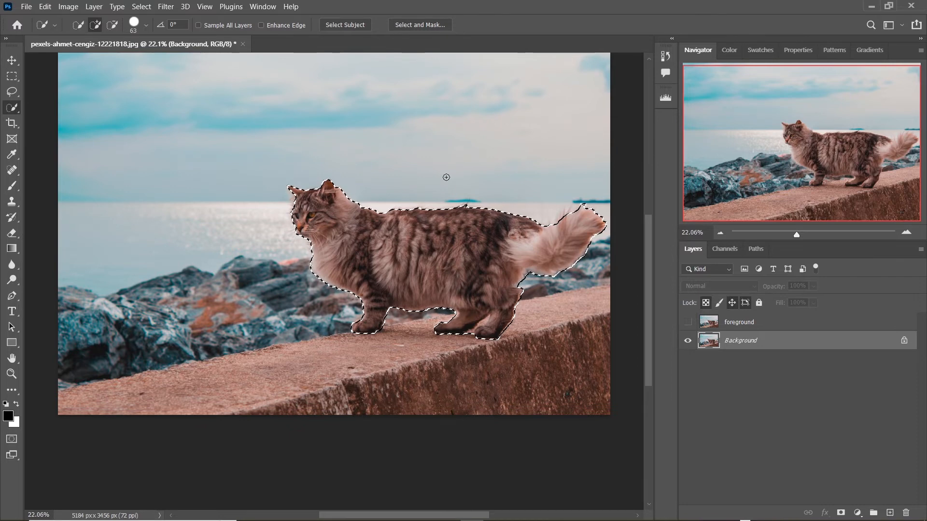
drag(443, 170, 439, 202)
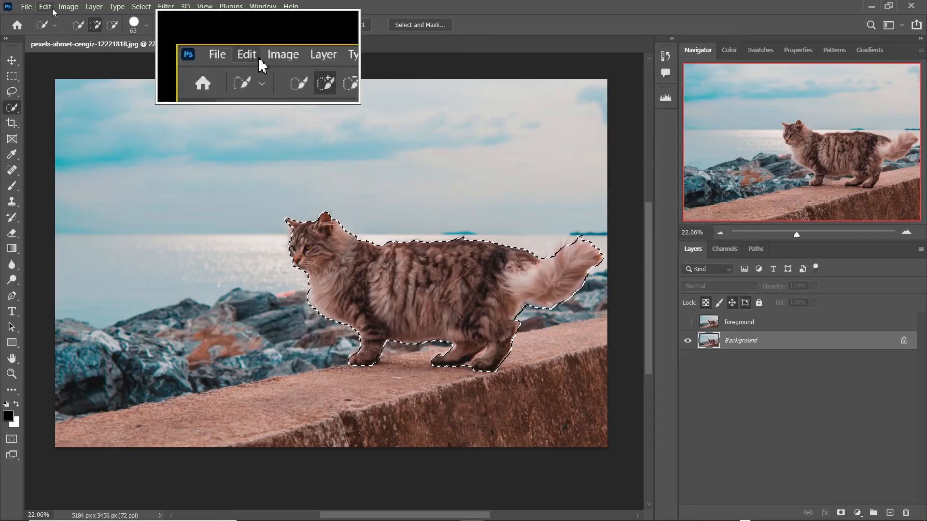
click(53, 8)
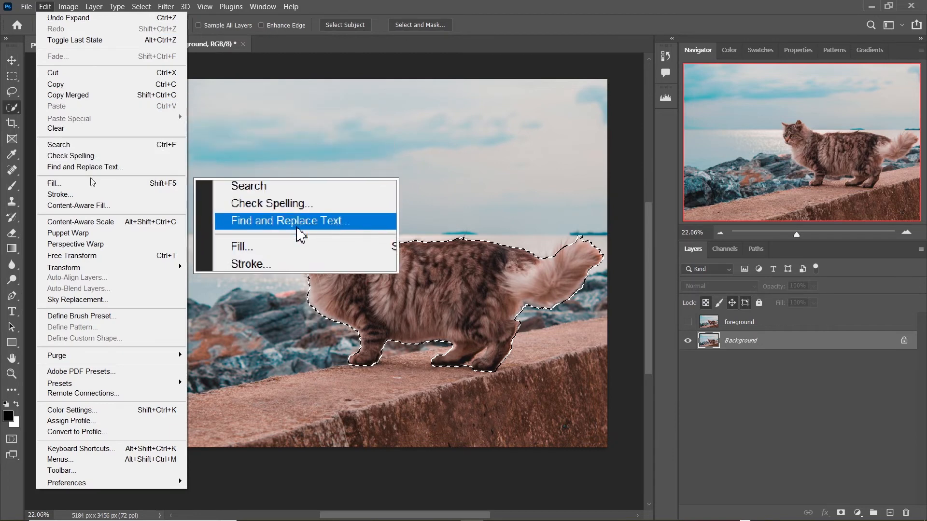
click(99, 206)
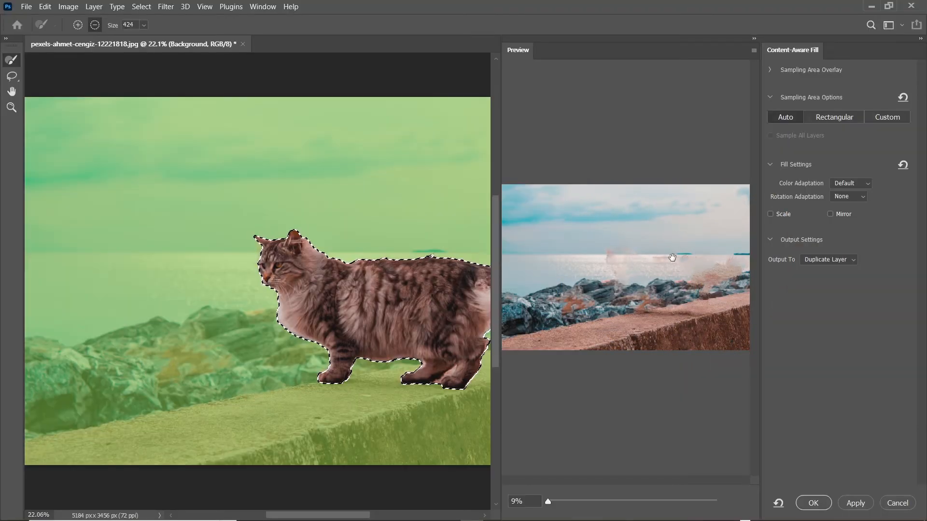
click(817, 262)
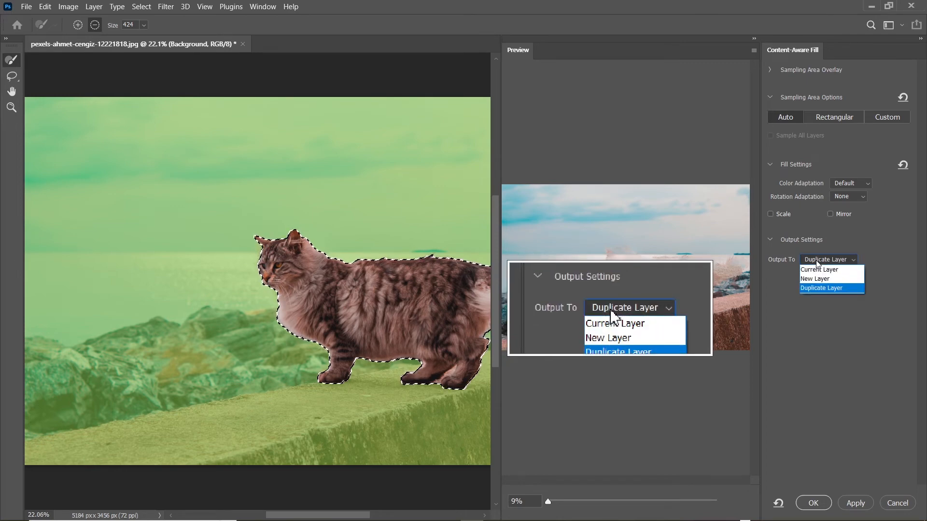
click(817, 290)
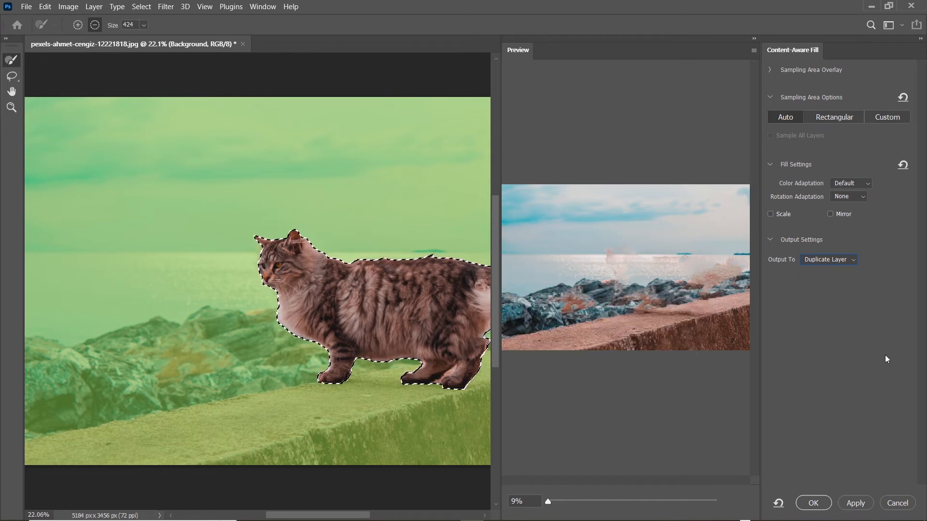
click(825, 503)
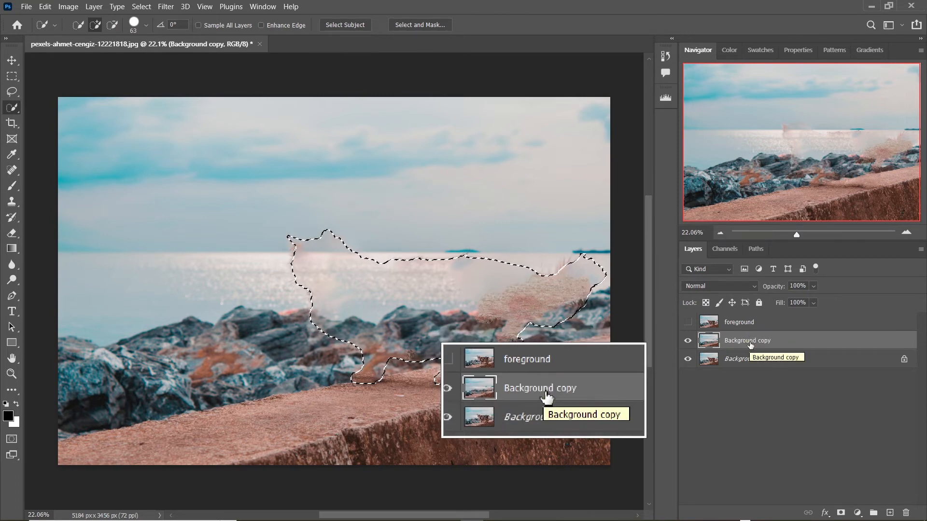
Rename the Background copy layer to Background clone.
double_click(750, 340)
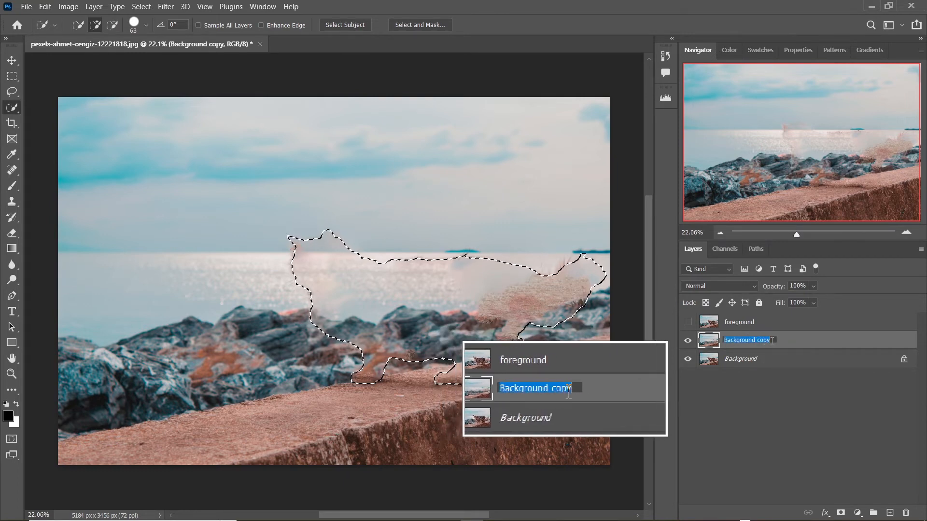
key(BackSpace)
key(BackSpace)
key(BackSpace)
key(BackSpace)
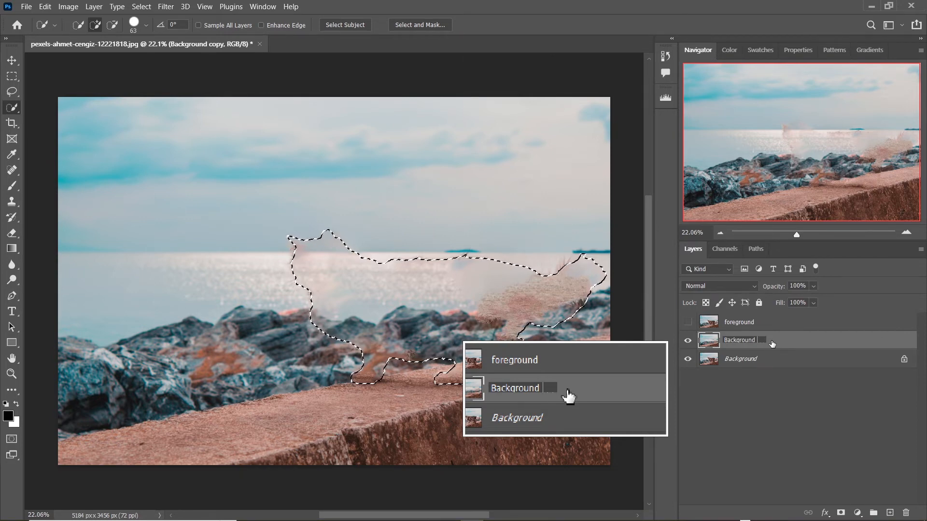
text(clone)
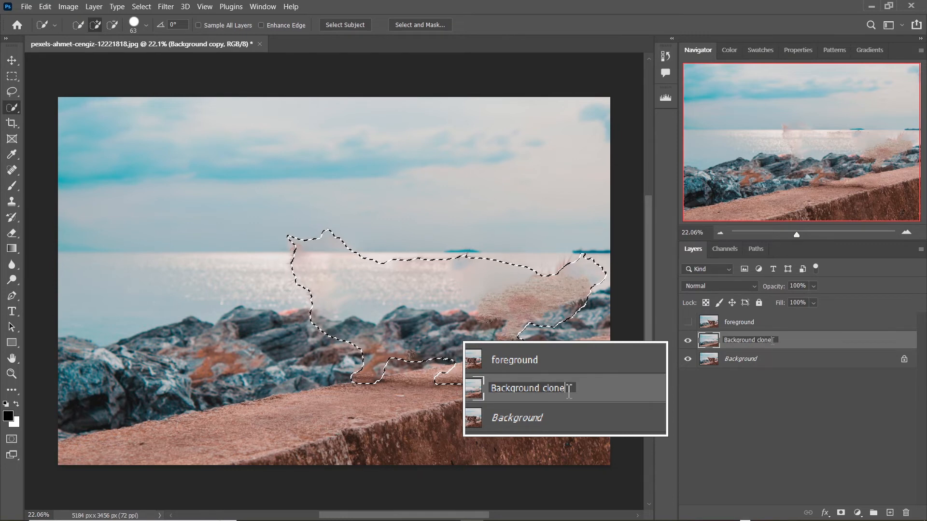
key(Return)
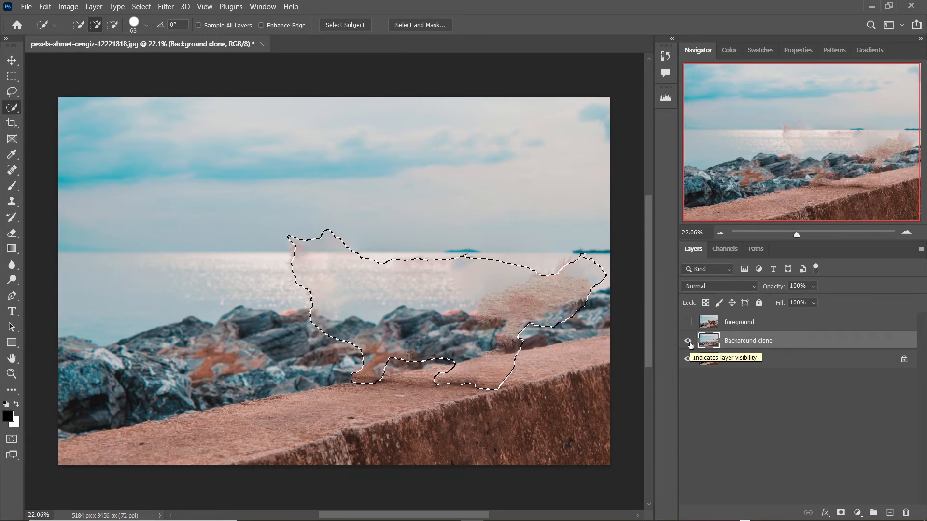
Hide the Background clone and Background layers, show the foreground layer, and add a layer mask from the selection.
click(688, 340)
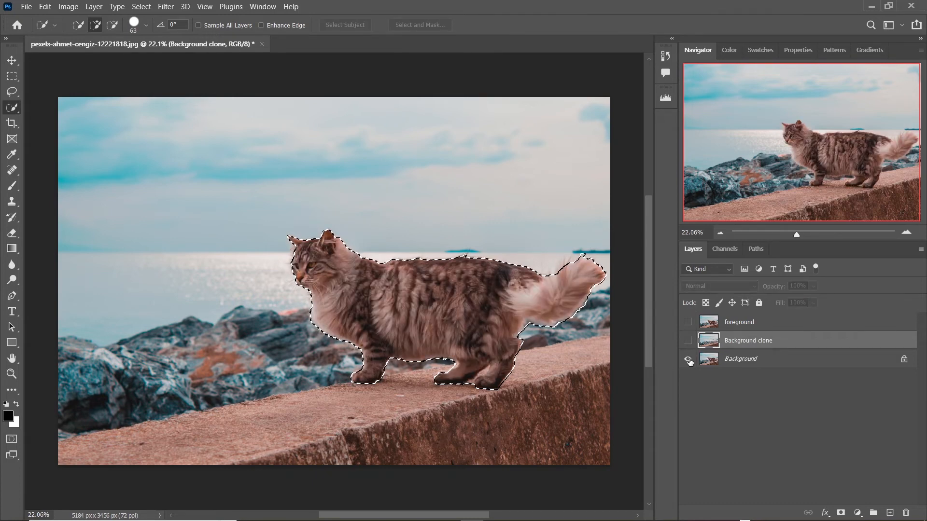
click(688, 359)
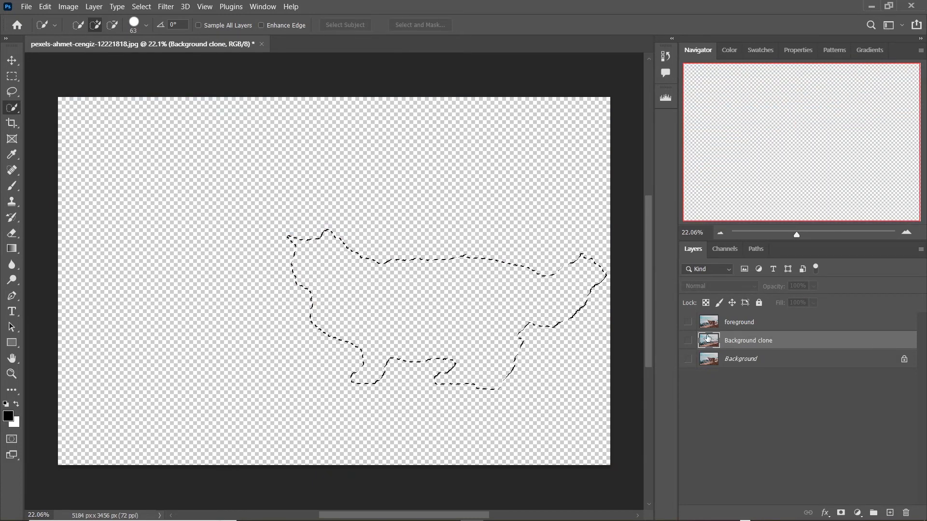
click(714, 326)
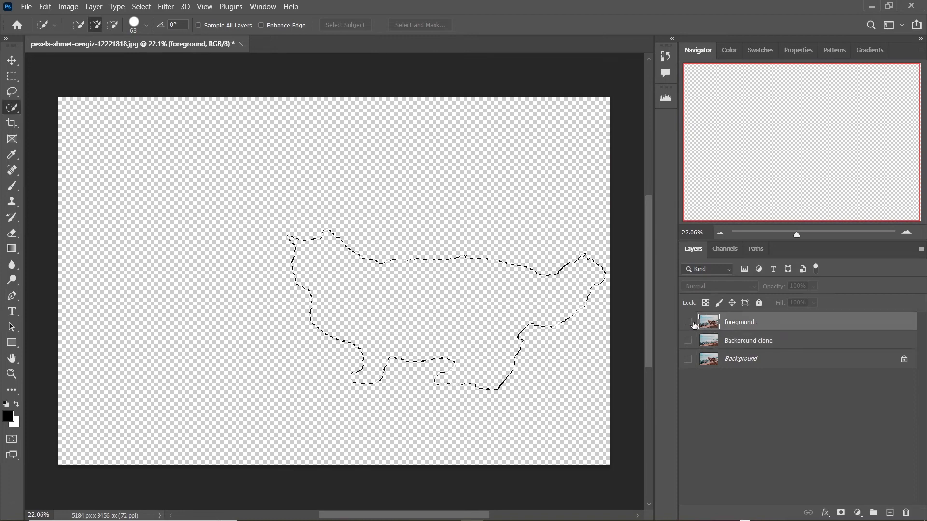
click(689, 323)
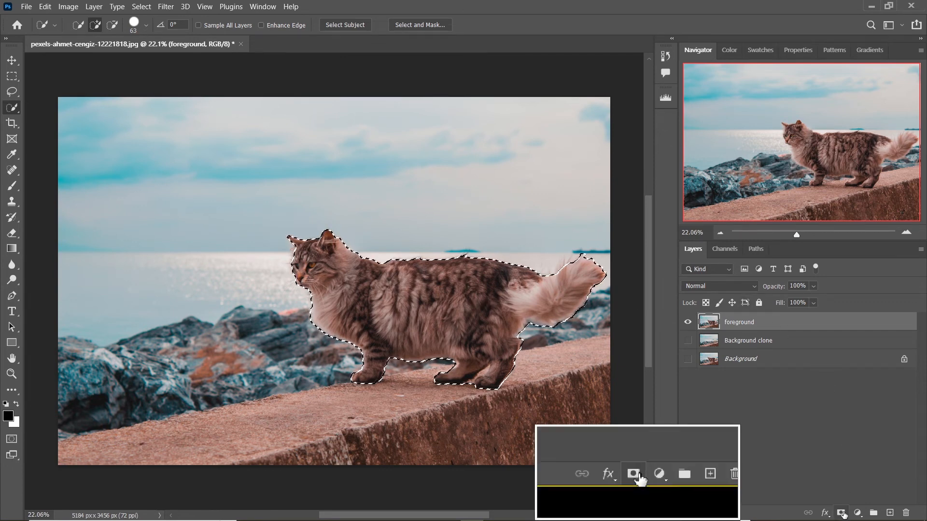
click(841, 513)
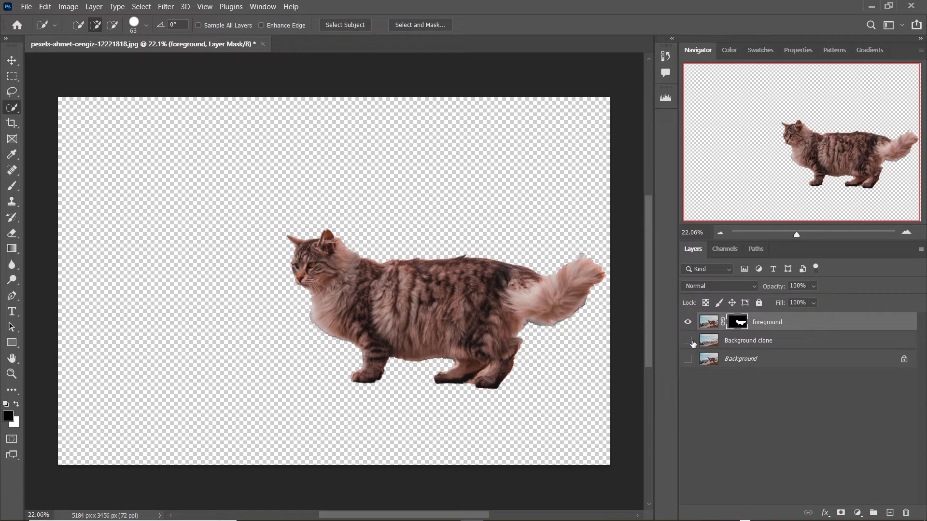
Show the Background clone layer beneath the foreground and convert it to a Smart Object.
click(688, 340)
alt+click(688, 322)
alt+click(687, 322)
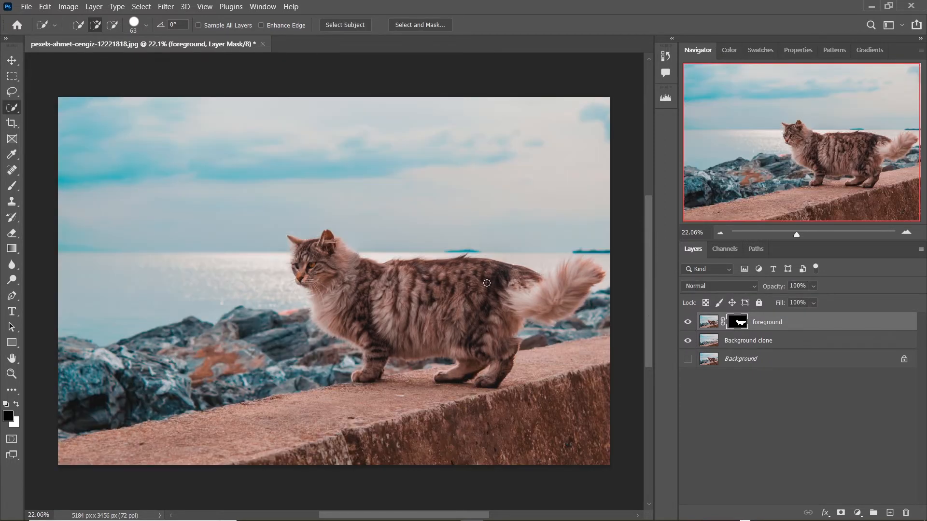
click(756, 347)
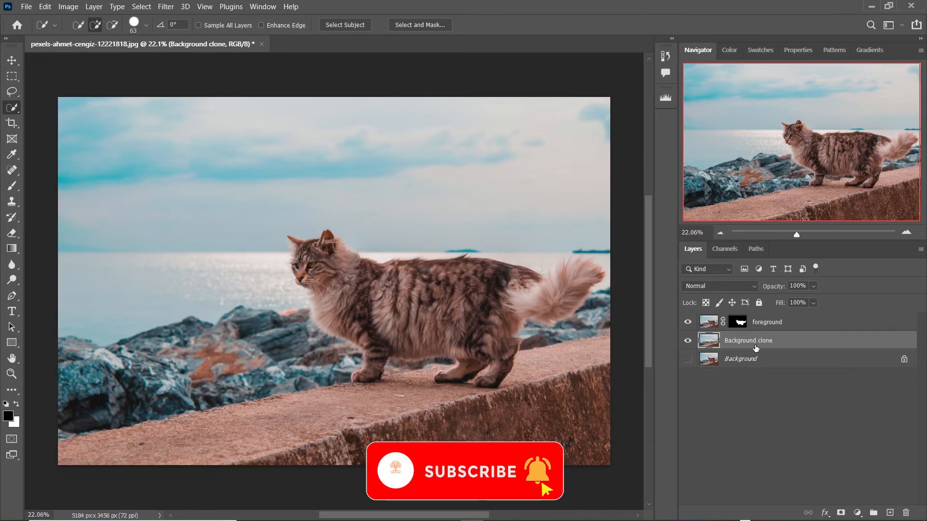
right_click(755, 347)
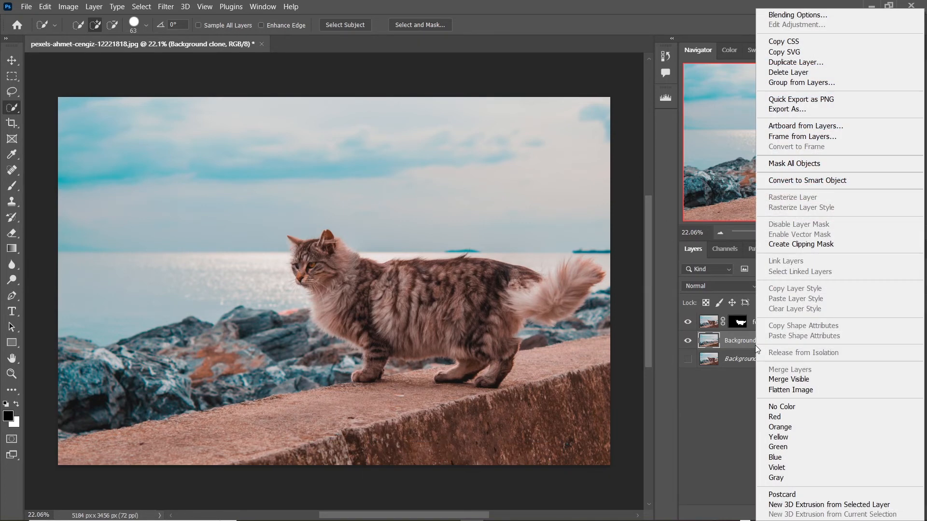
click(792, 185)
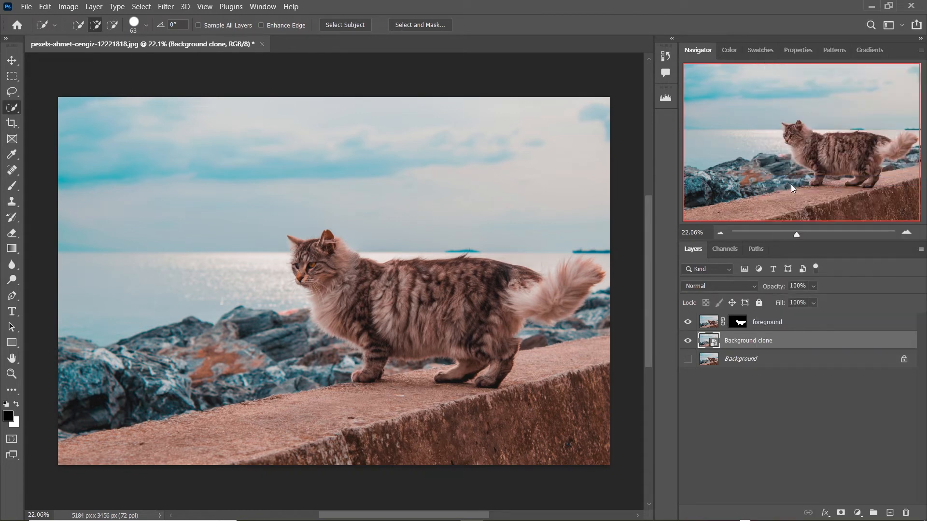
Apply a Tilt-Shift blur from the Blur Gallery to the Background clone, setting the blur and spreading the focus lines around the cat.
click(165, 7)
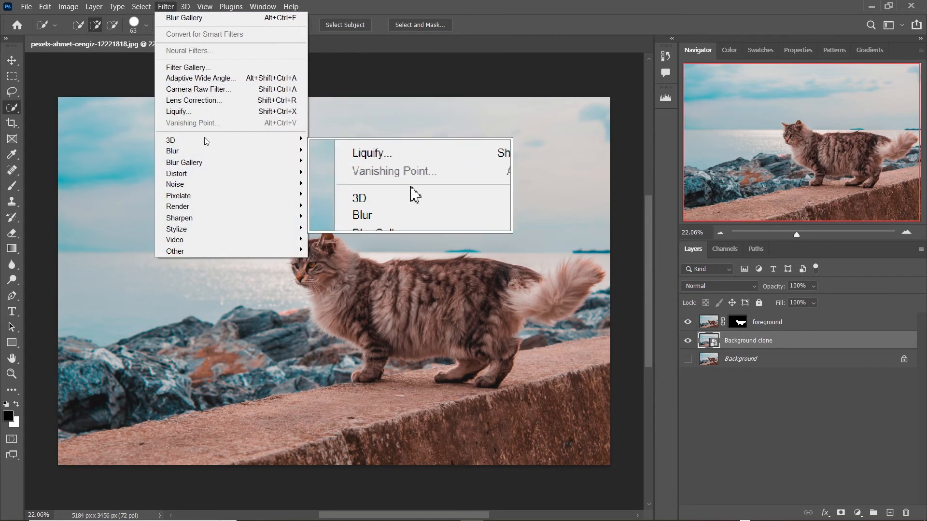
mouse_move(209, 164)
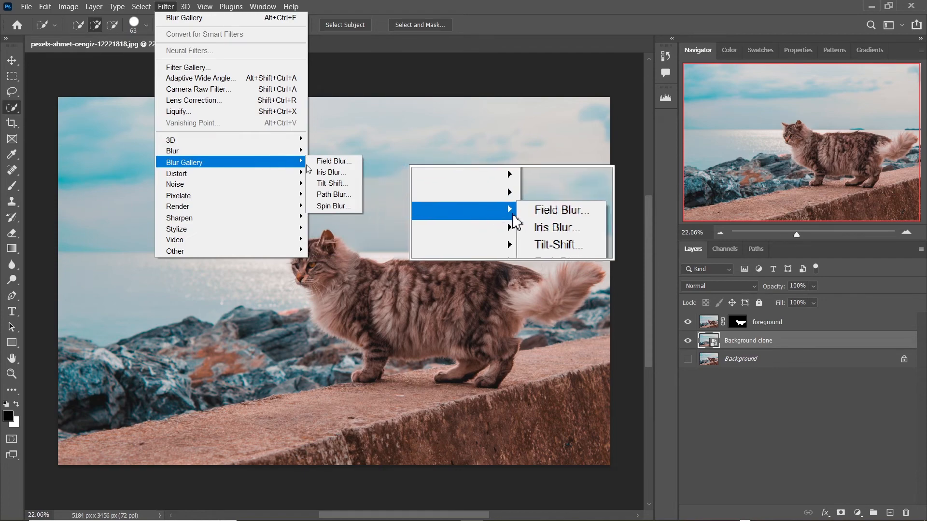
click(339, 184)
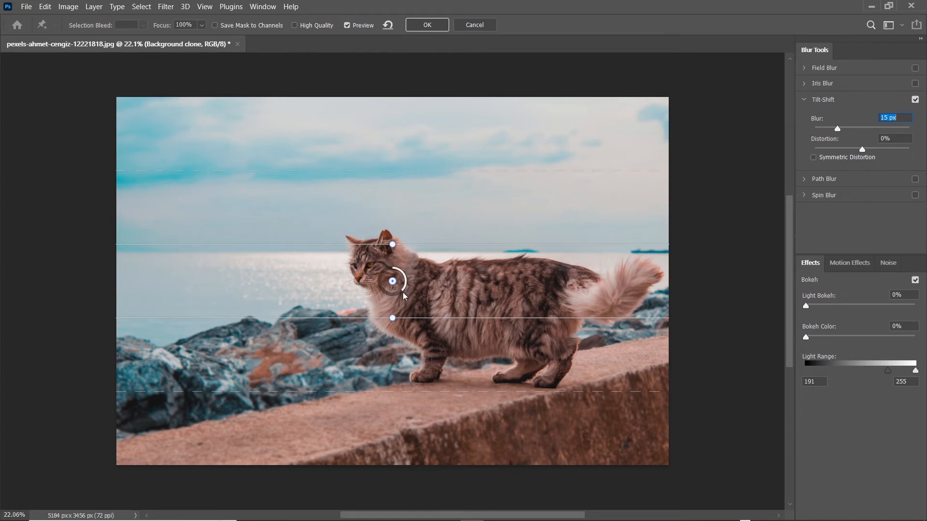
drag(404, 295, 384, 292)
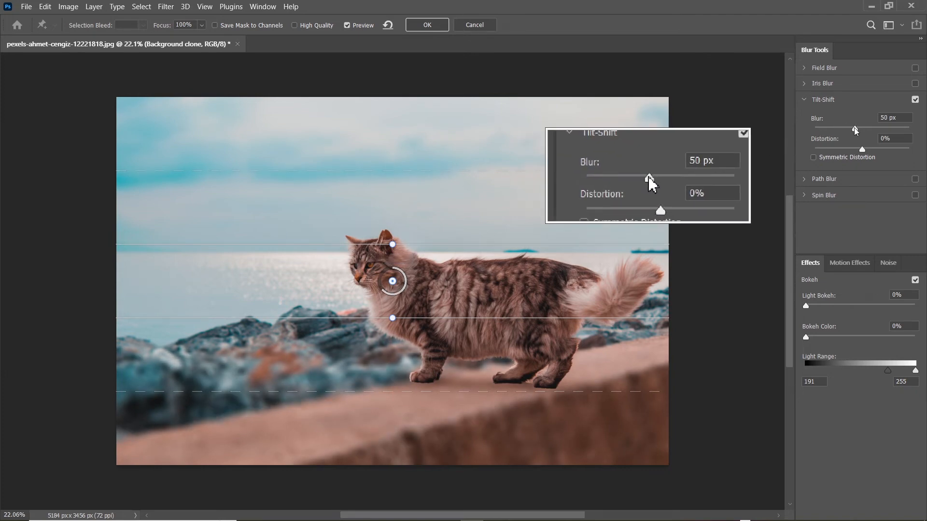
drag(853, 128, 873, 133)
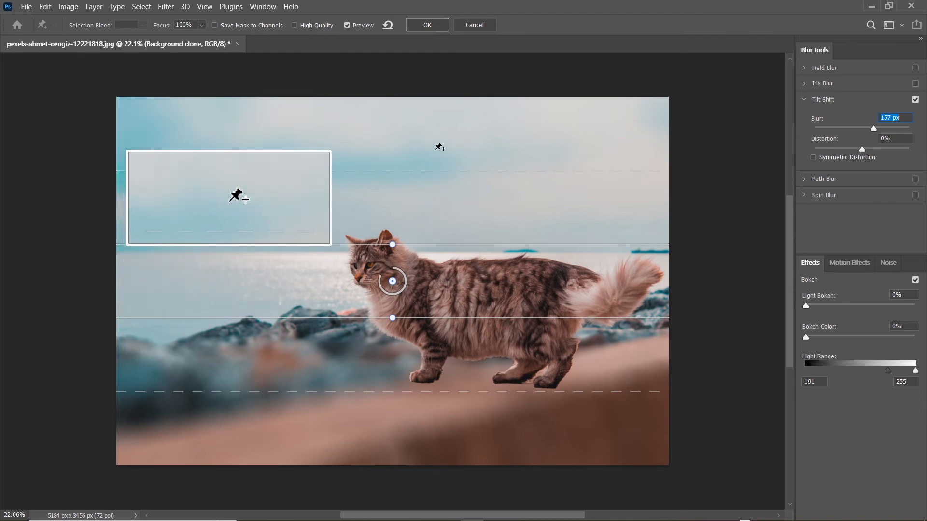
drag(383, 280, 408, 225)
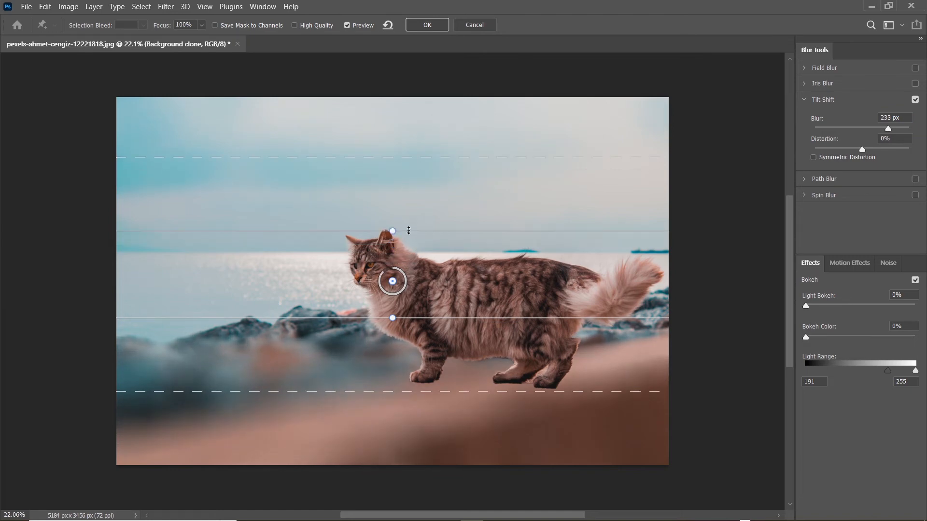
drag(406, 328, 406, 359)
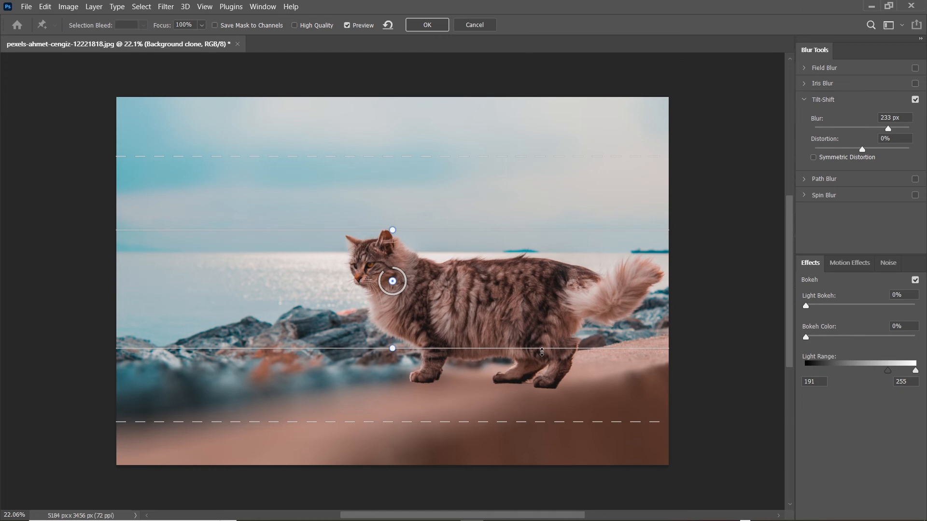
drag(541, 352, 546, 468)
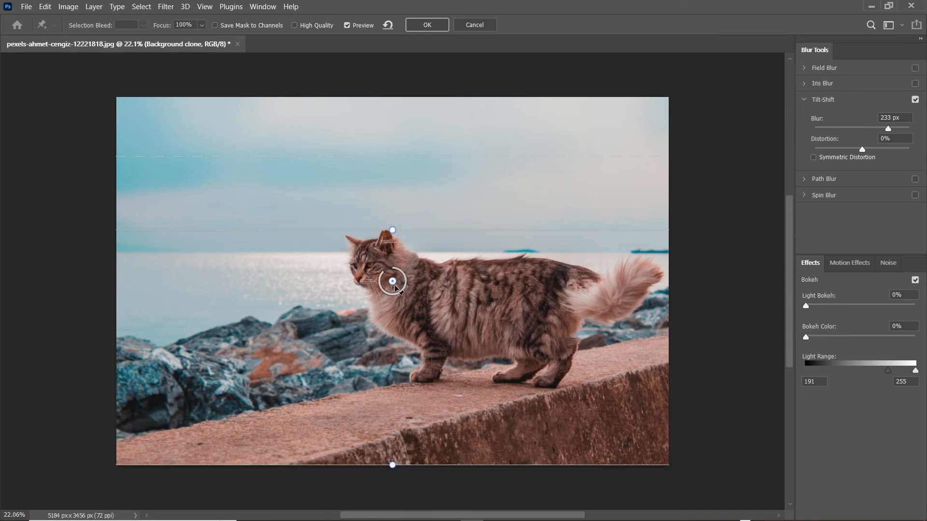
Move the tilt-shift focus point lower, set the blur to 302 px, and apply the filter.
drag(395, 290, 394, 329)
drag(888, 129, 864, 130)
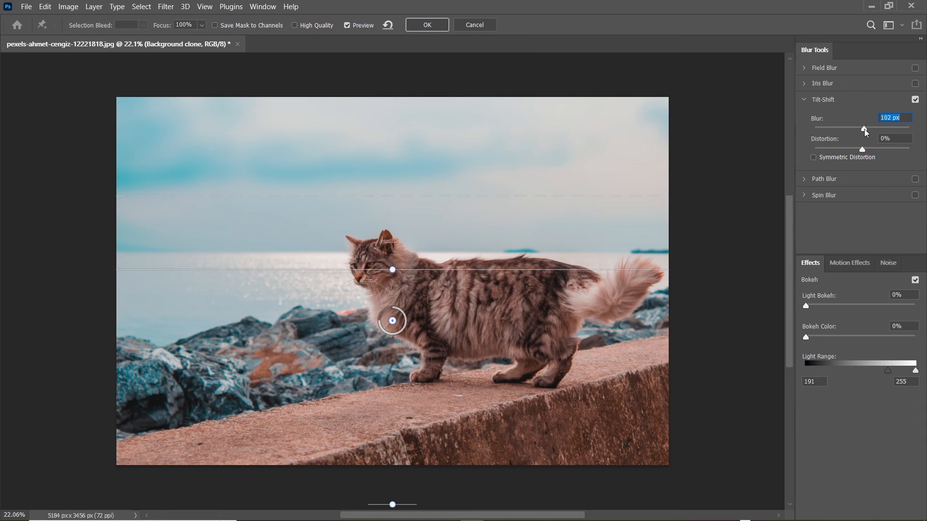
drag(863, 129, 896, 134)
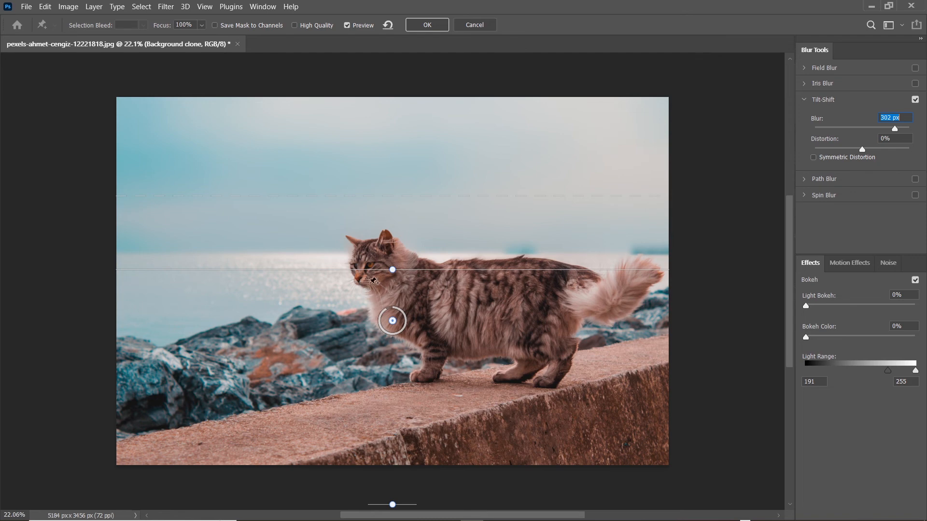
drag(413, 270, 414, 291)
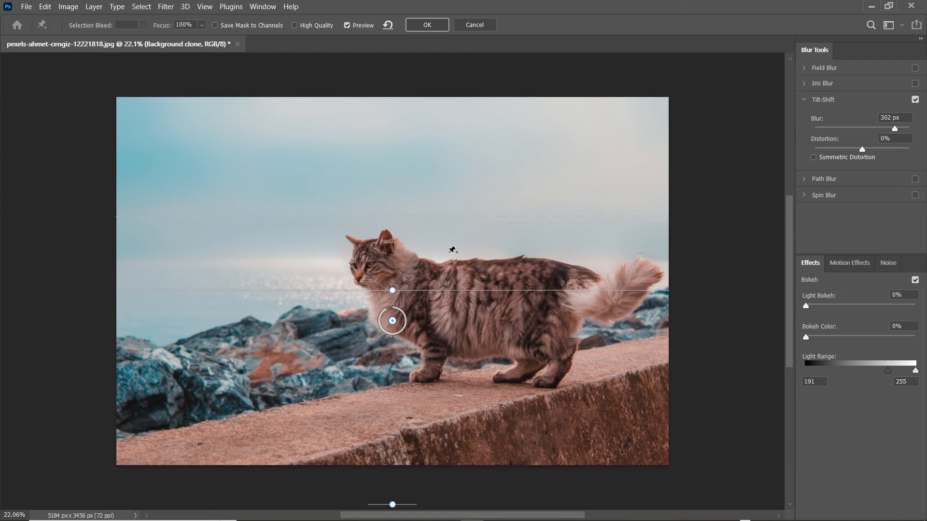
click(431, 31)
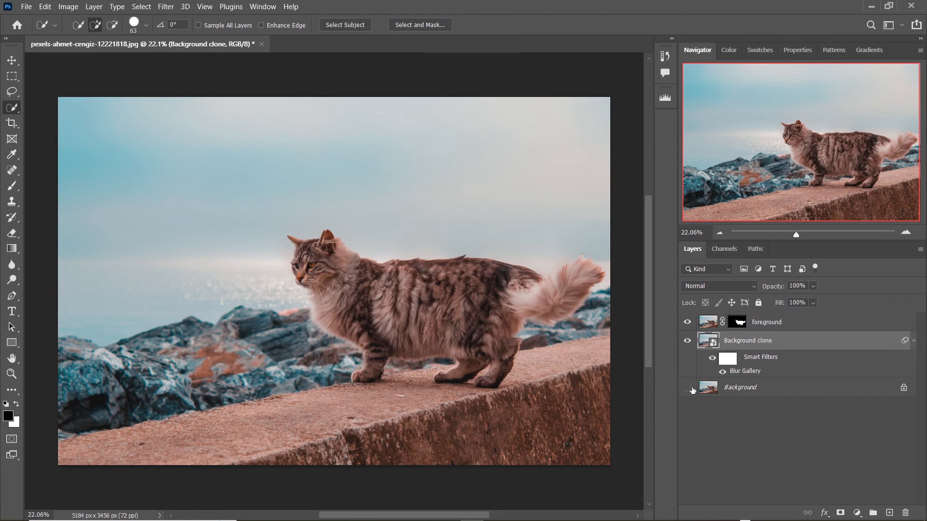
Turn on the visibility of the original Background layer.
alt+click(691, 388)
alt+click(691, 388)
alt+click(692, 388)
alt+click(691, 388)
Invert the foreground layer mask and then invert it back.
click(736, 323)
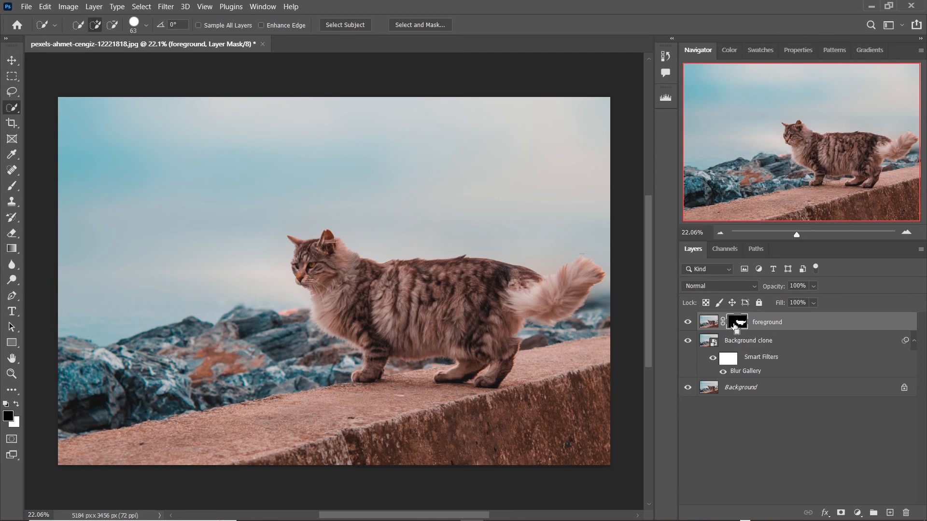
key(ctrl+i)
shift+click(734, 327)
shift+click(735, 330)
shift+click(735, 328)
shift+click(735, 328)
shift+click(735, 328)
shift+click(735, 328)
key(ctrl+i)
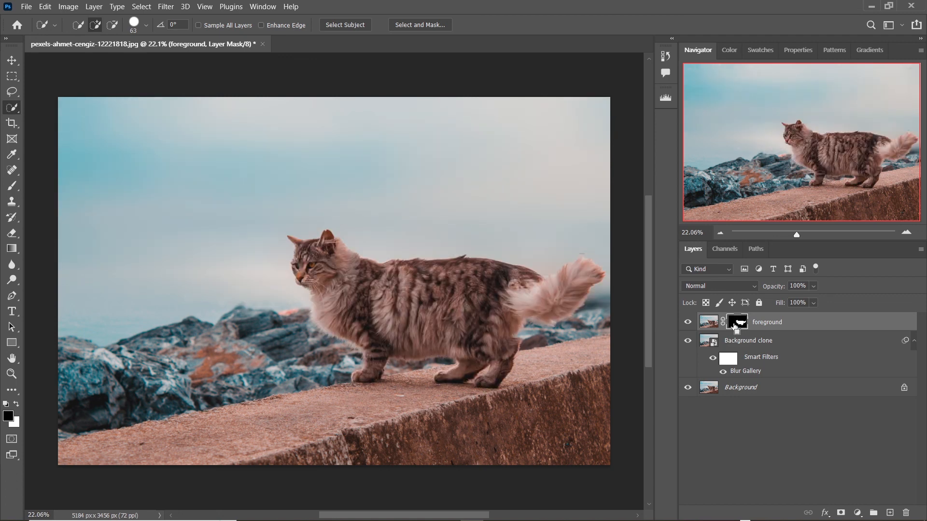